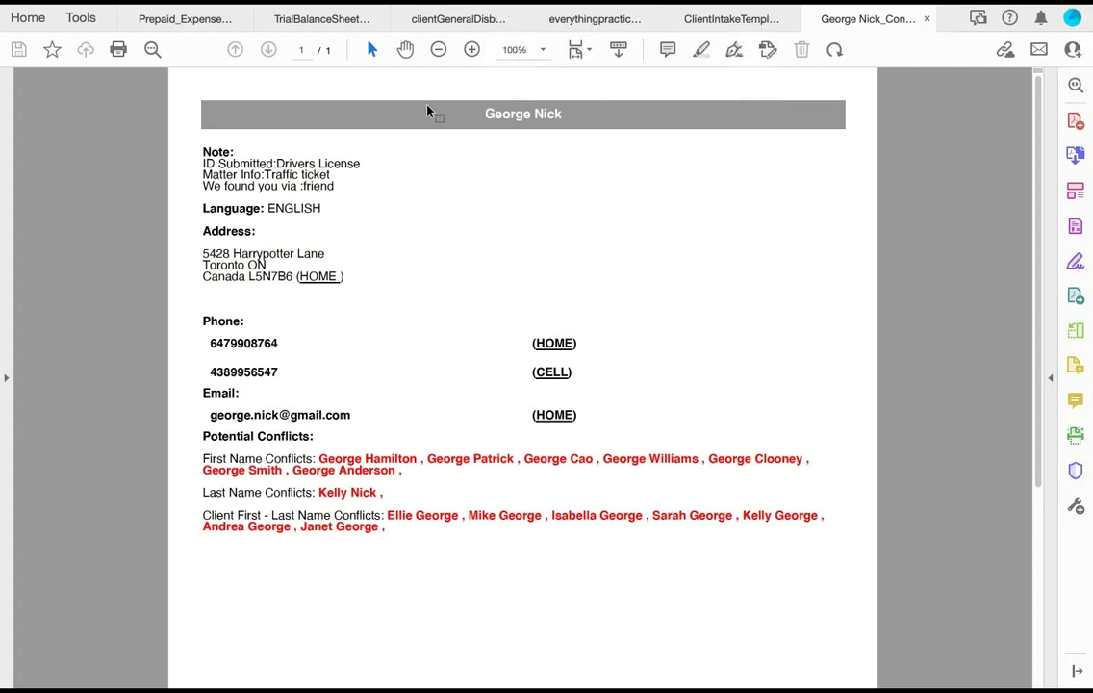
Step: Return from the Acrobat conflict report to the new matter form in uLaw
key(super+Tab)
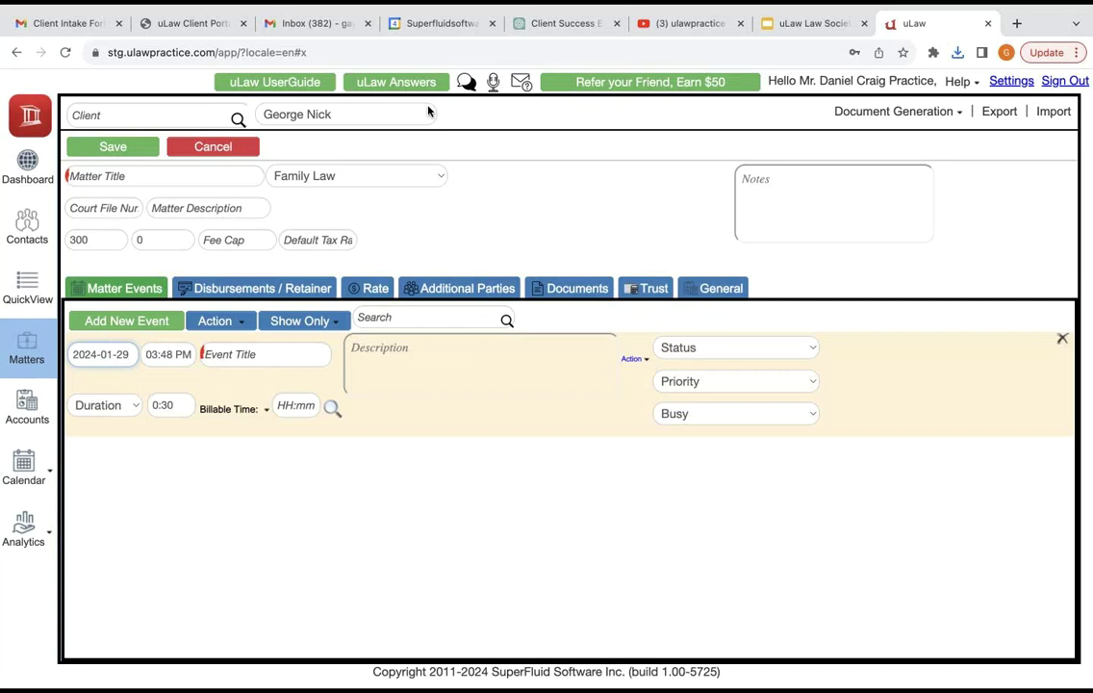
Step: Title the matter 'Trafic Ticket' and set its type to Provincial Offences
text(Trafic )
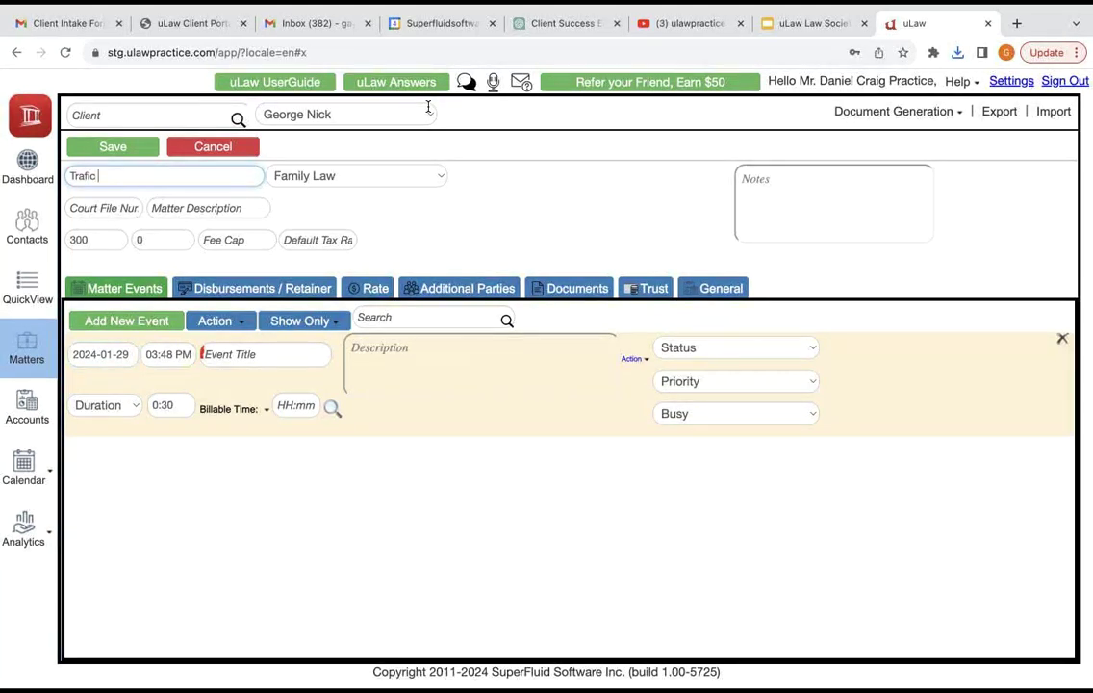
text(Ticket)
key(Tab)
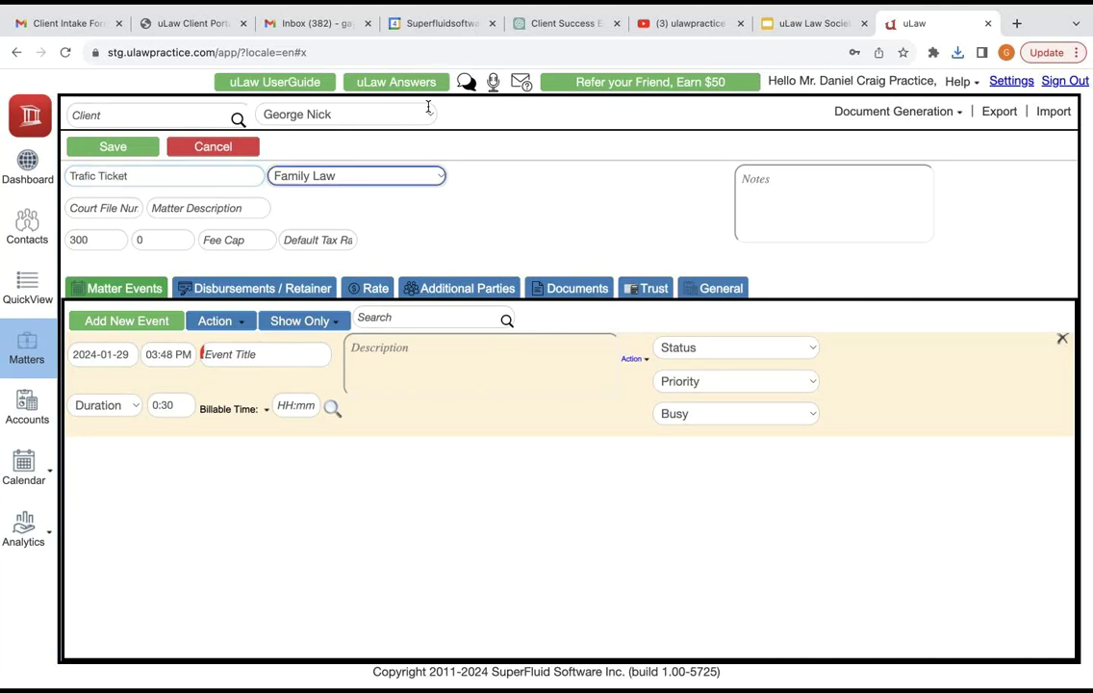
key(space)
key(Up)
key(Up)
key(Up)
key(Up)
key(Up)
key(Up)
key(Down)
key(Down)
key(Down)
key(Return)
Step: Enter court file TT-9879, description 'Speeding on highway', rate $250.00, and save the matter
key(Tab)
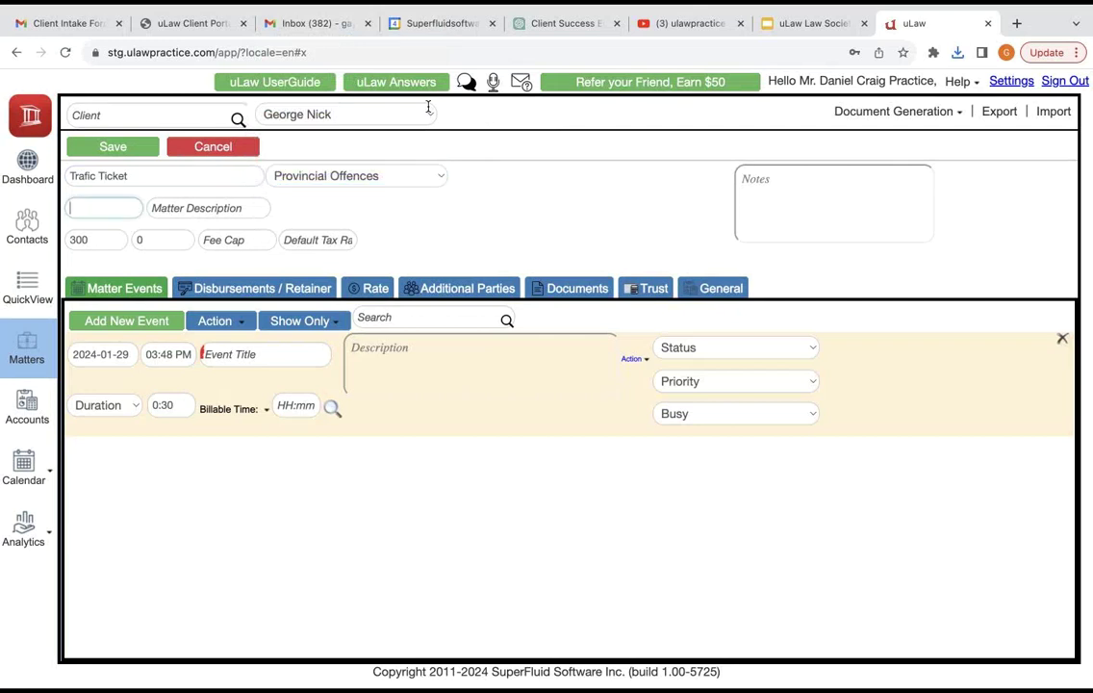
text(TT-9879)
key(Tab)
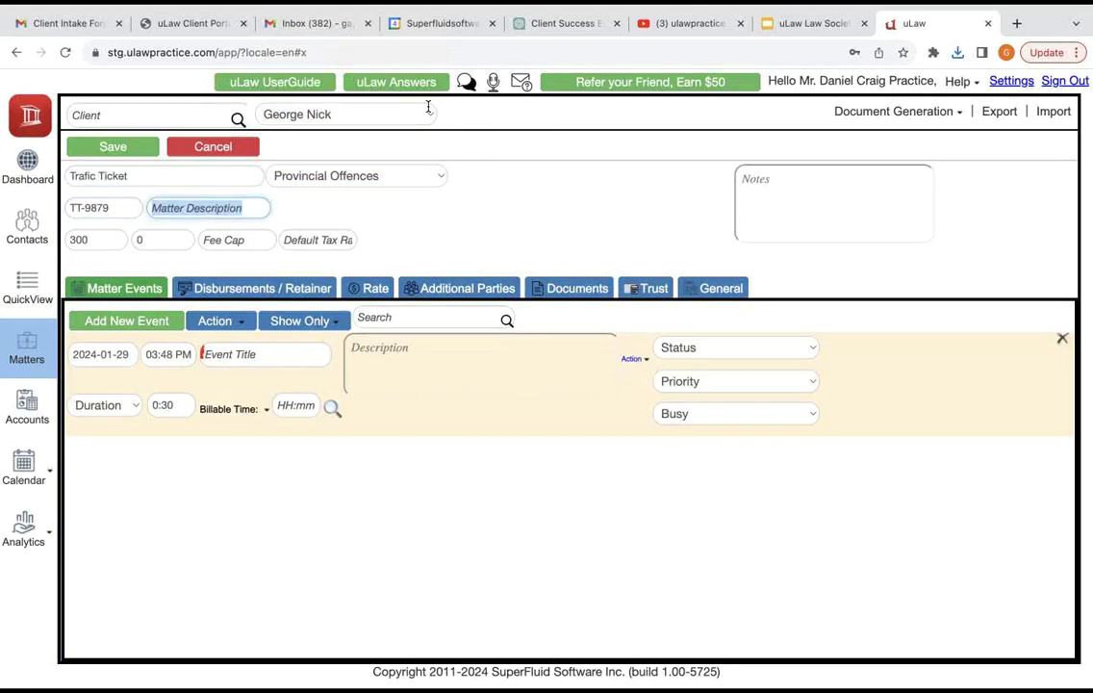
text(Speeding )
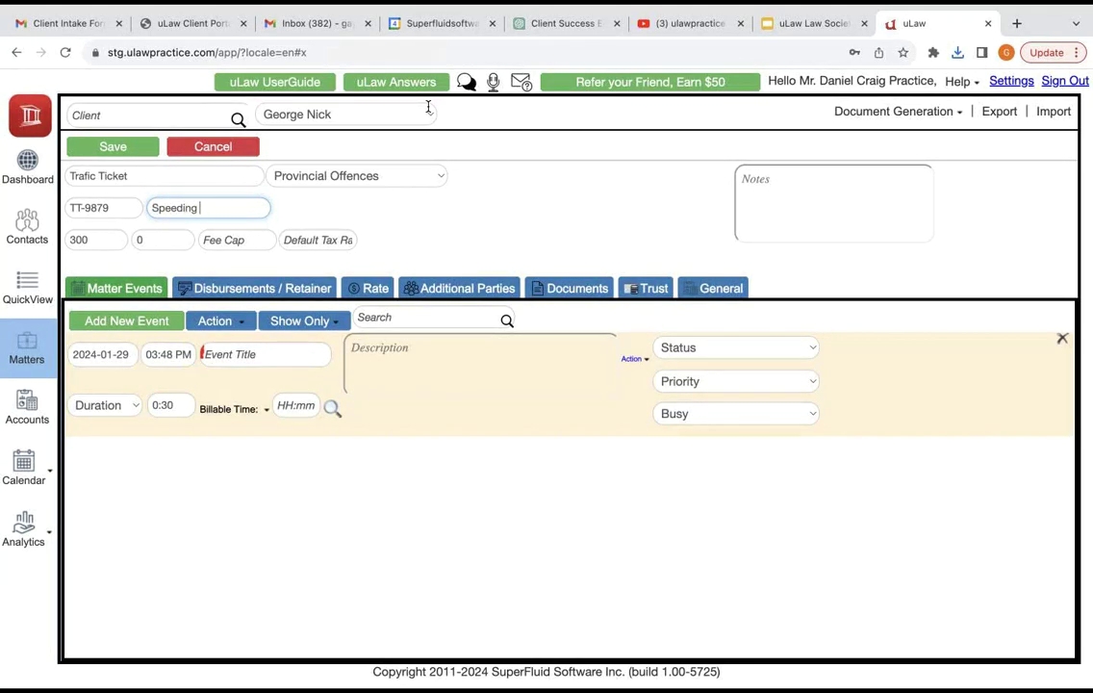
text(on highwaz)
key(BackSpace)
text(y.)
key(BackSpace)
key(BackSpace)
key(Tab)
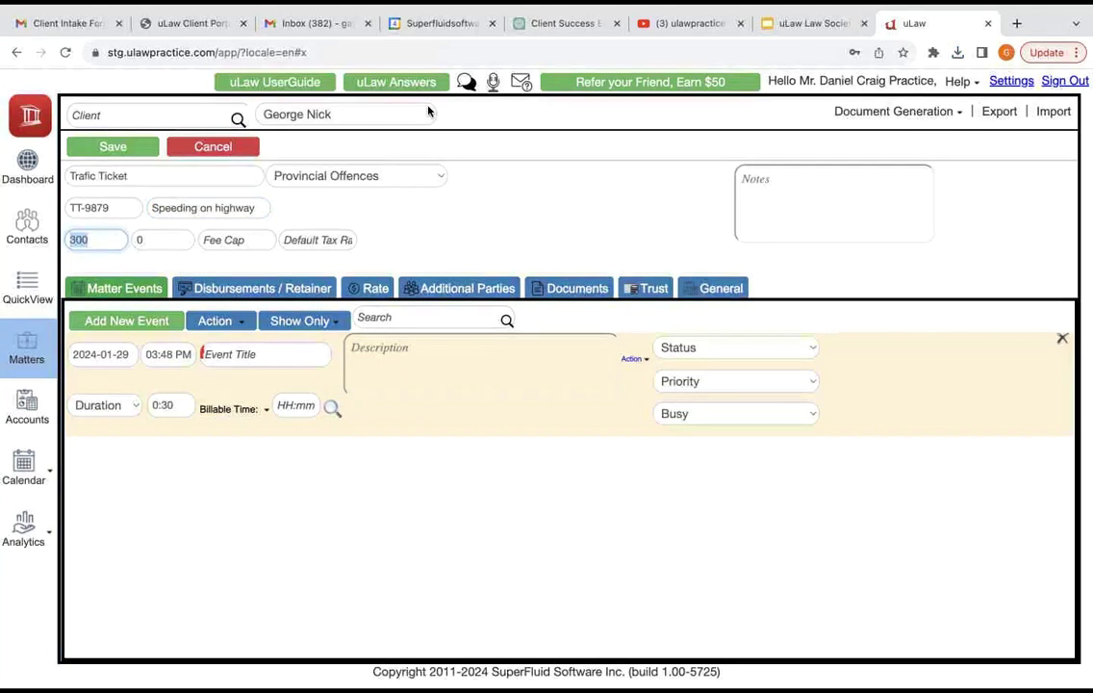
text(250)
key(Tab)
key(Tab)
key(Tab)
key(Return)
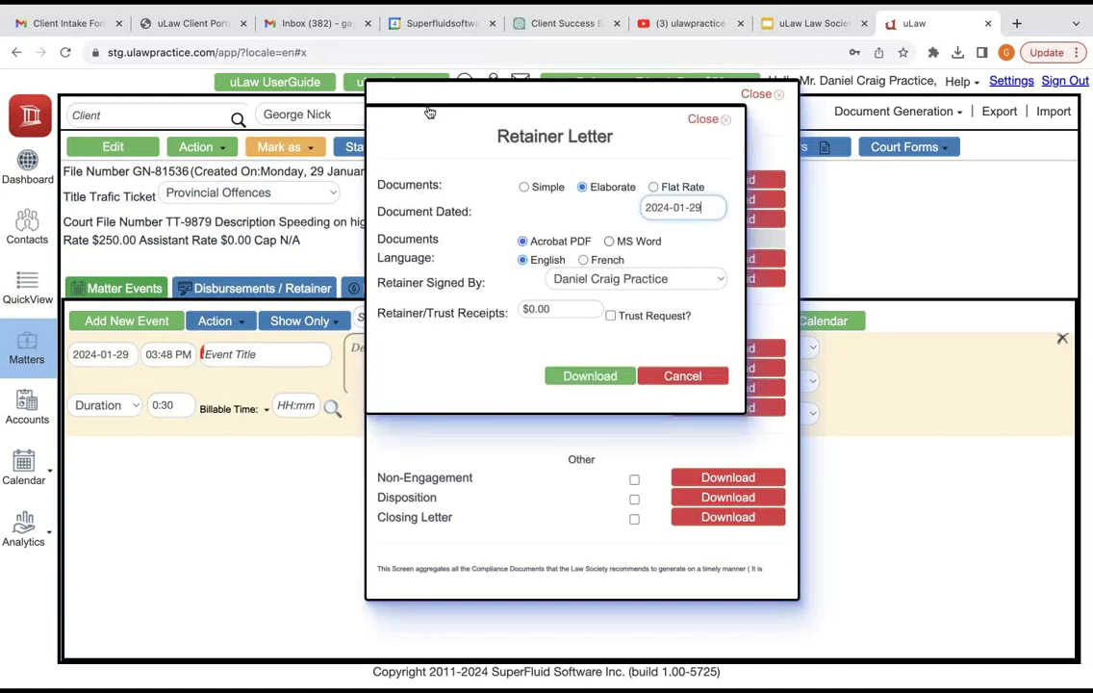
Step: Enter a $500.00 retainer receipt and download the elaborate retainer letter as PDF
key(Tab)
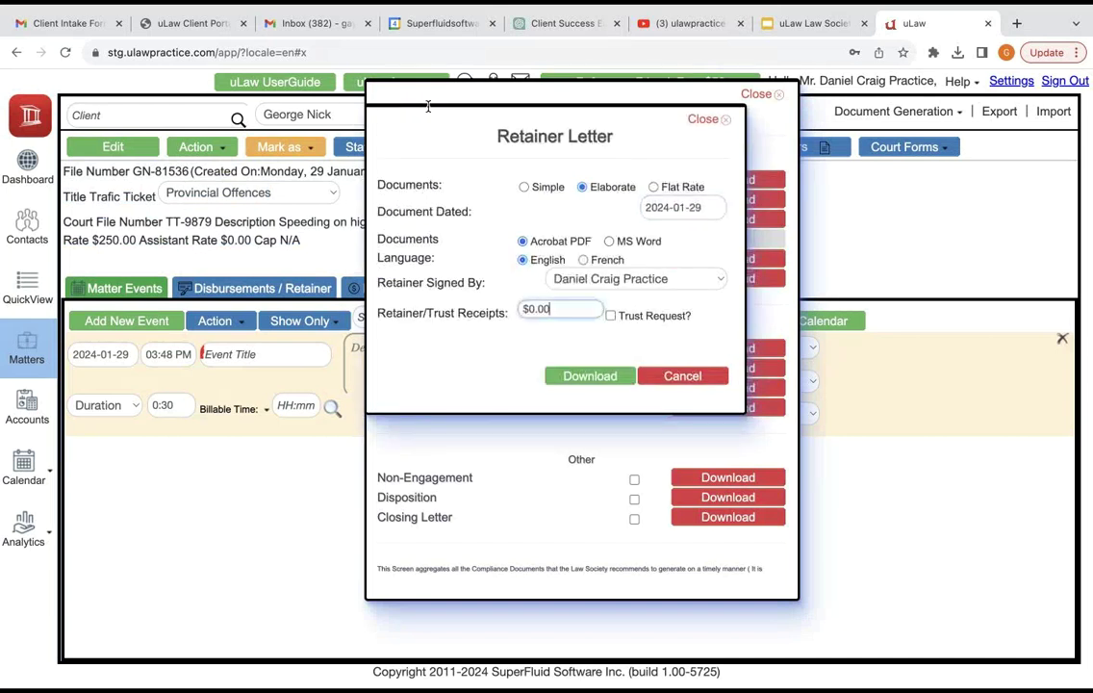
text(500)
key(Tab)
key(Tab)
key(Return)
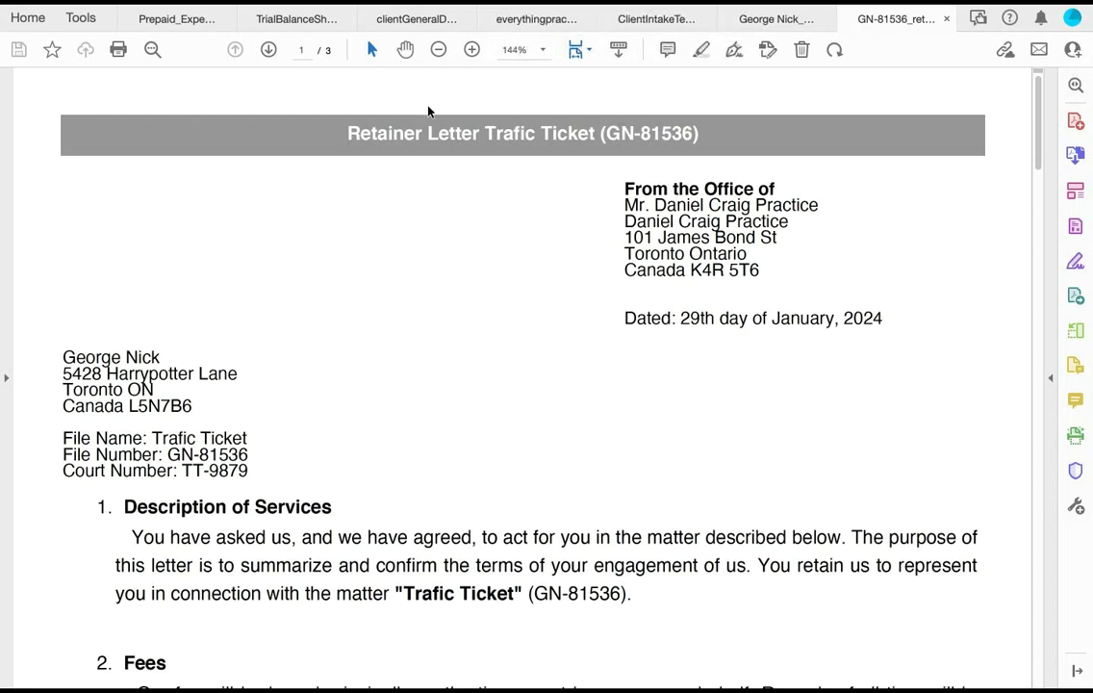
Step: Zoom out and scroll through the retainer letter PDF, then return to uLaw
key(ctrl+minus)
key(ctrl+minus)
key(ctrl+minus)
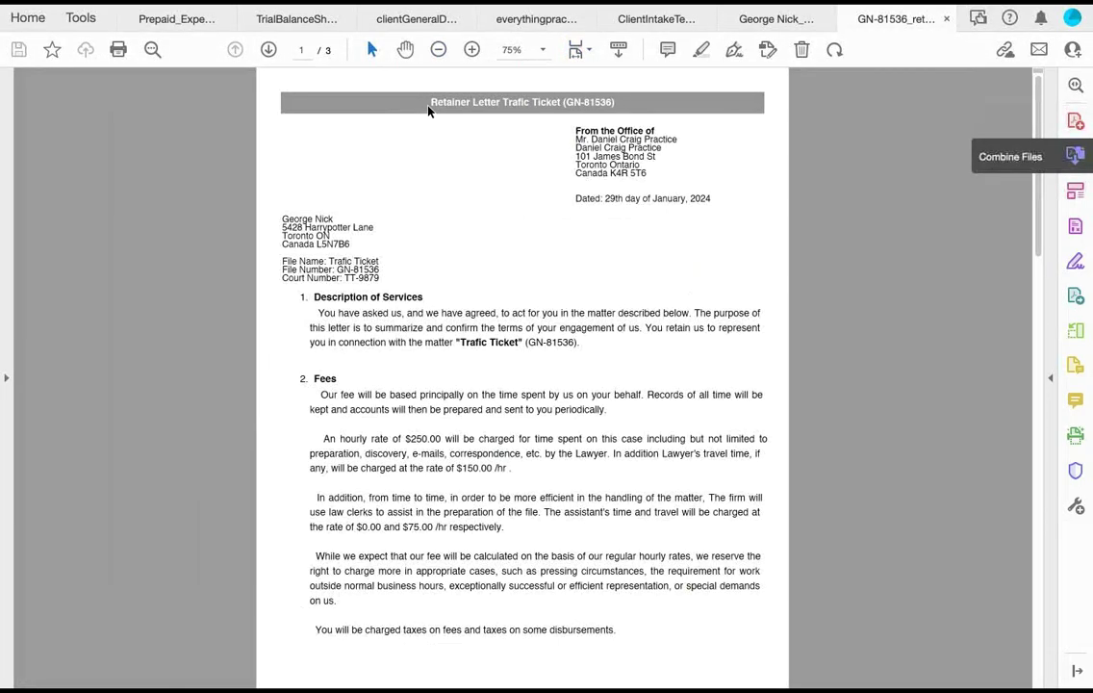
scroll(429, 111, down, 15)
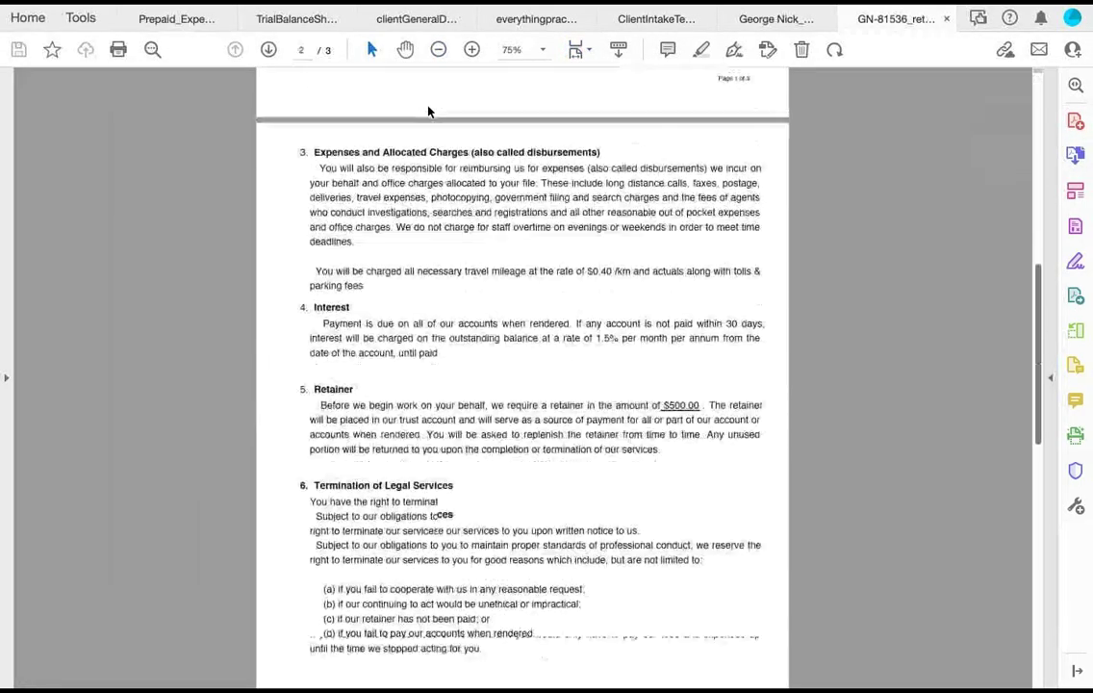
scroll(429, 110, up, 3)
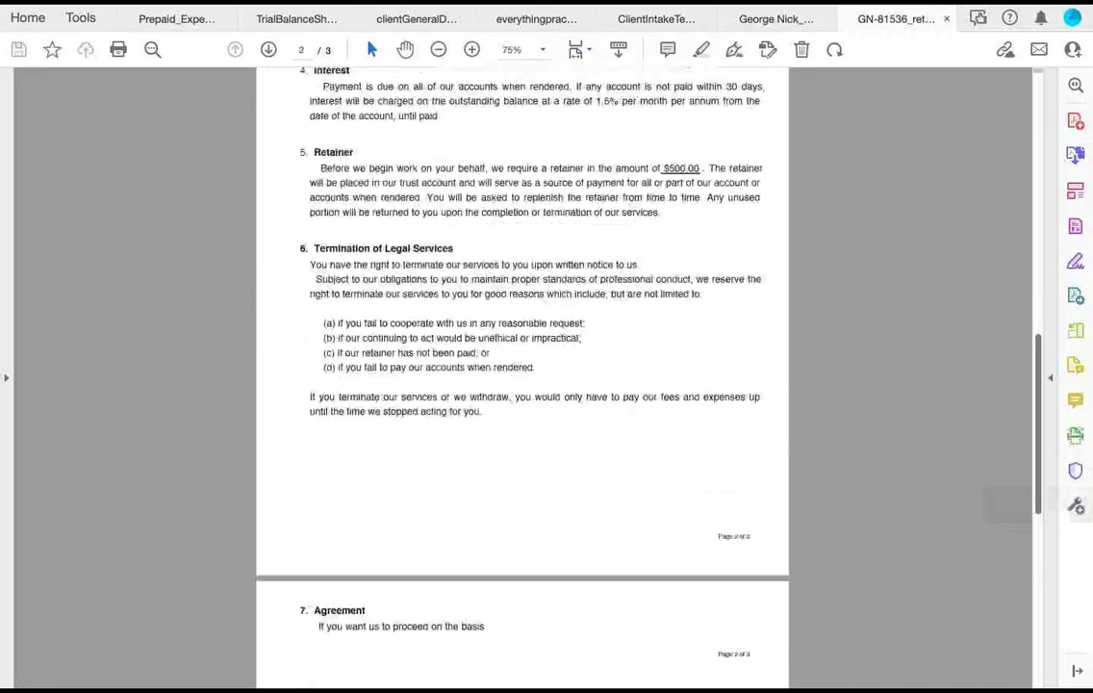
key(super+Tab)
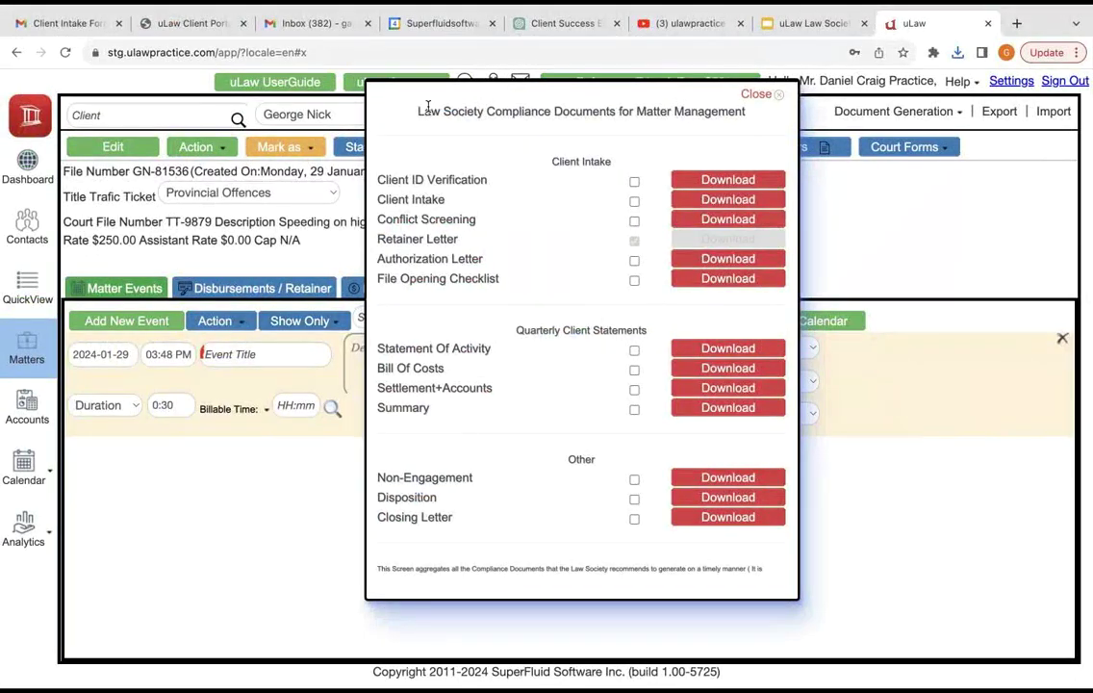
Step: Close the compliance list and enter a $500 retainer paid by Email Transfer
key(Escape)
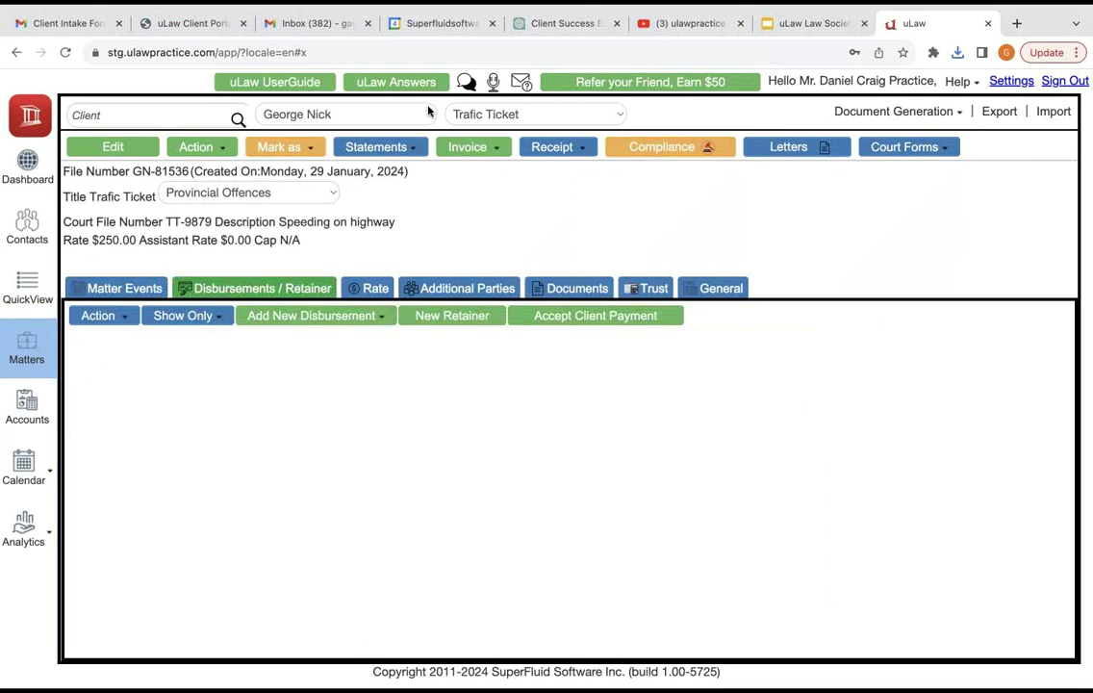
key(Tab)
text(500)
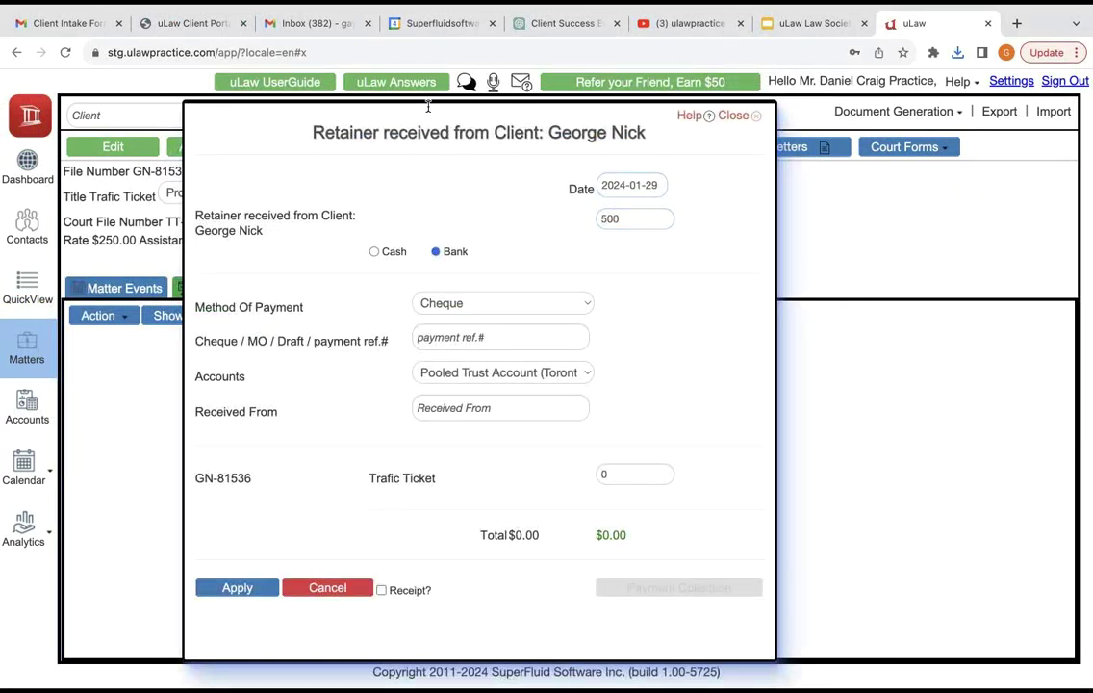
key(Tab)
key(Tab)
key(space)
key(Down)
key(Down)
key(Down)
key(Down)
key(Up)
key(Down)
key(Up)
key(Escape)
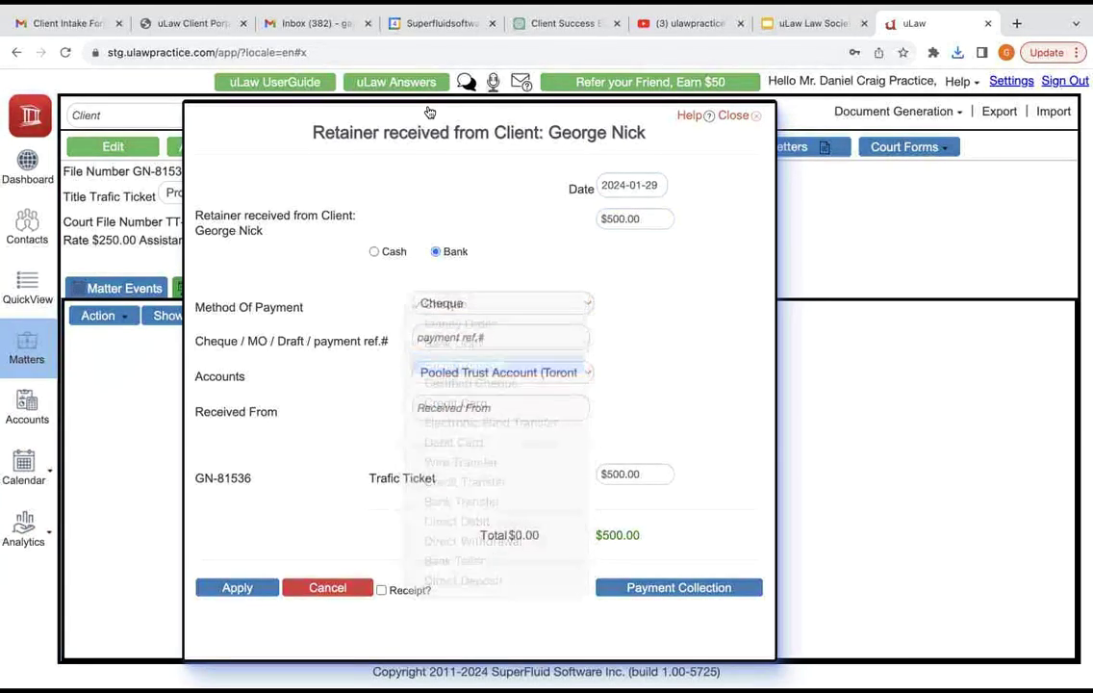
key(Tab)
Step: Add the payment reference and payer name, request a receipt, and apply the retainer
text("JKH)
key(Tab)
key(Tab)
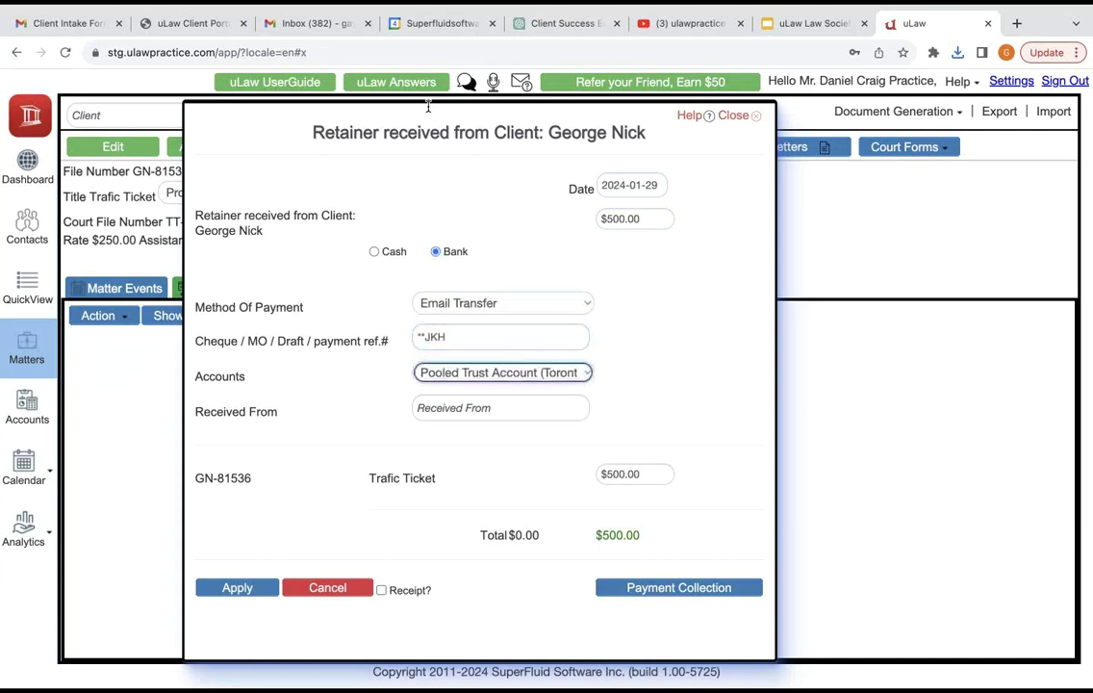
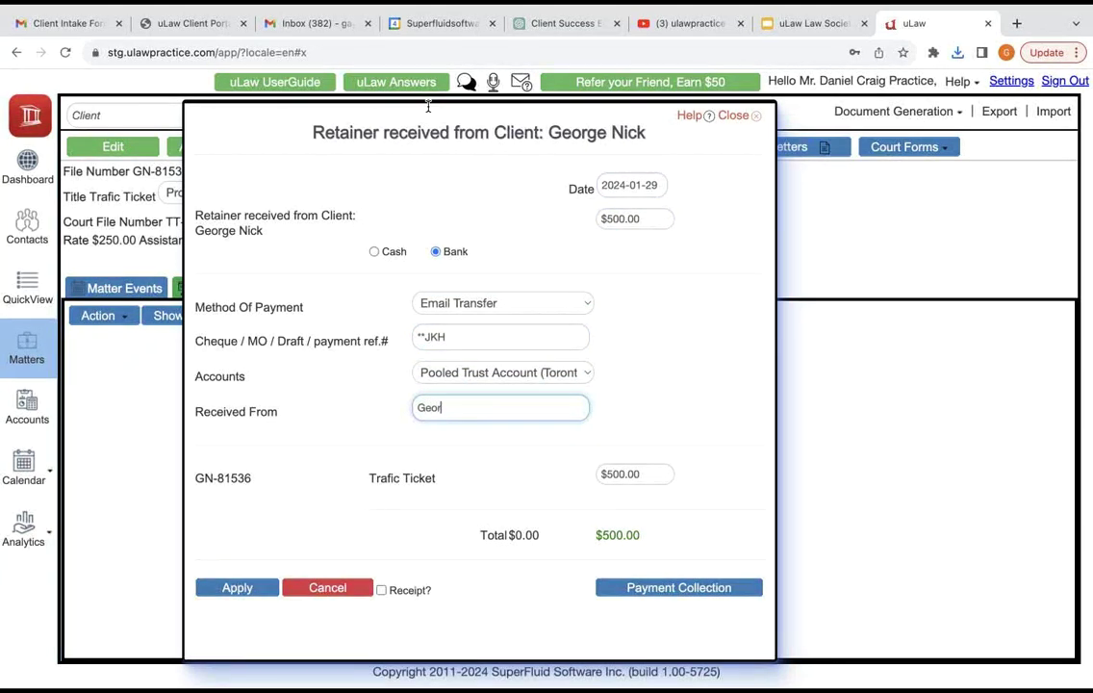
key(Tab)
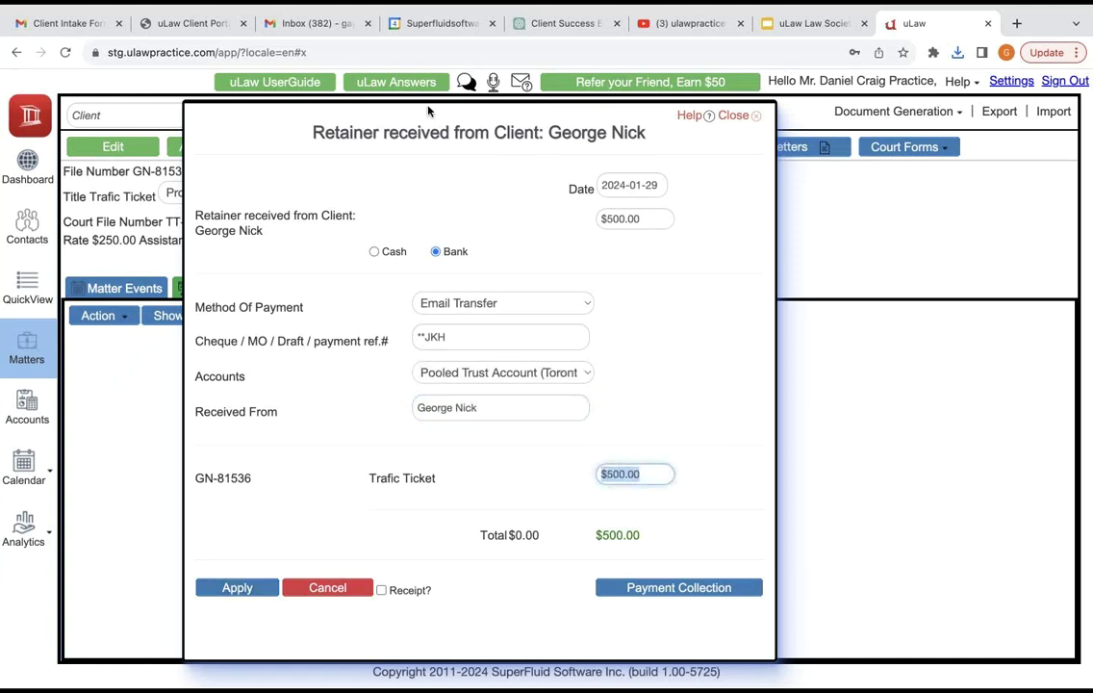
key(Tab)
key(Tab)
key(Tab)
key(space)
key(Return)
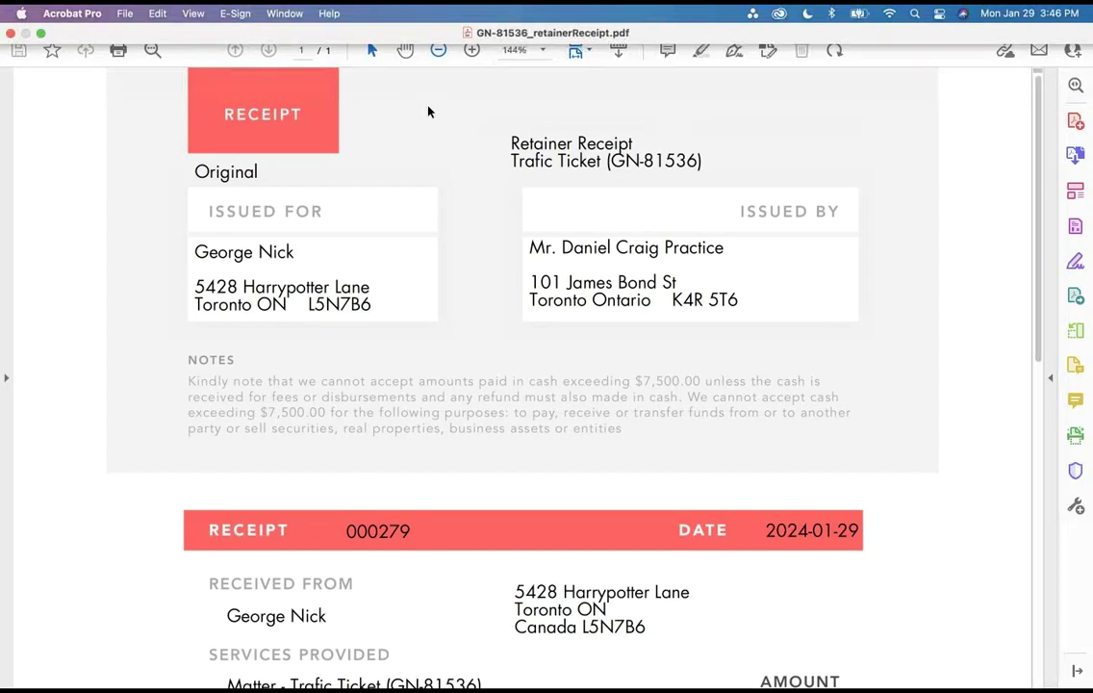
Step: Review the $500.00 Email Transfer receipt PDF zoomed out, then return to uLaw
key(super+a)
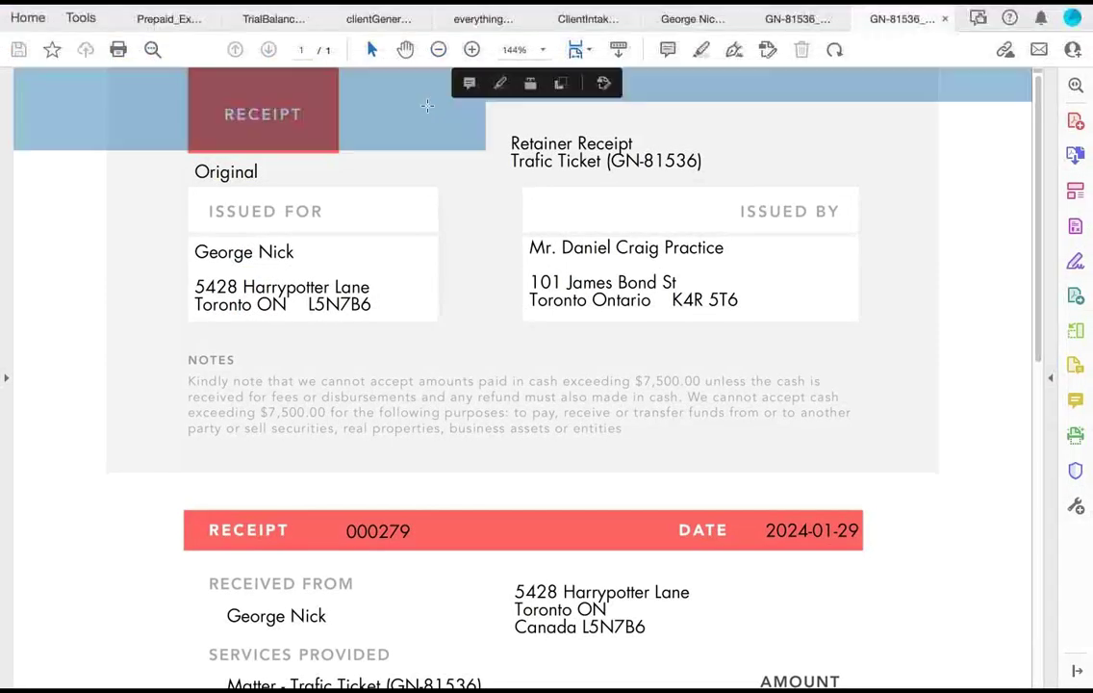
key(super+minus)
key(super+minus)
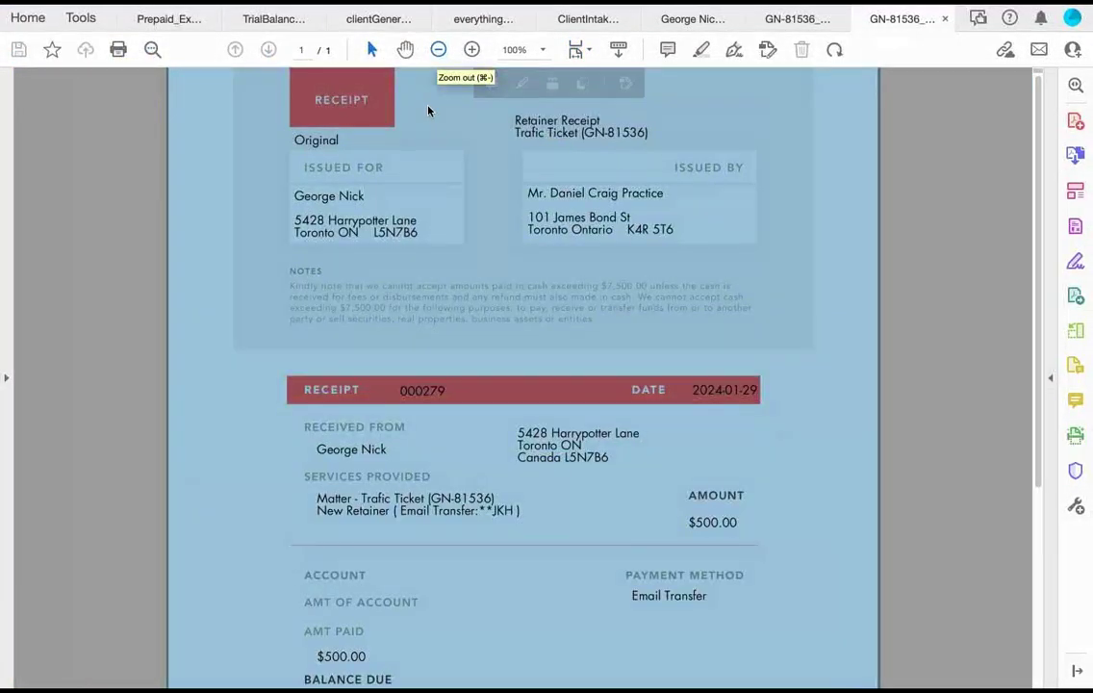
key(super+Tab)
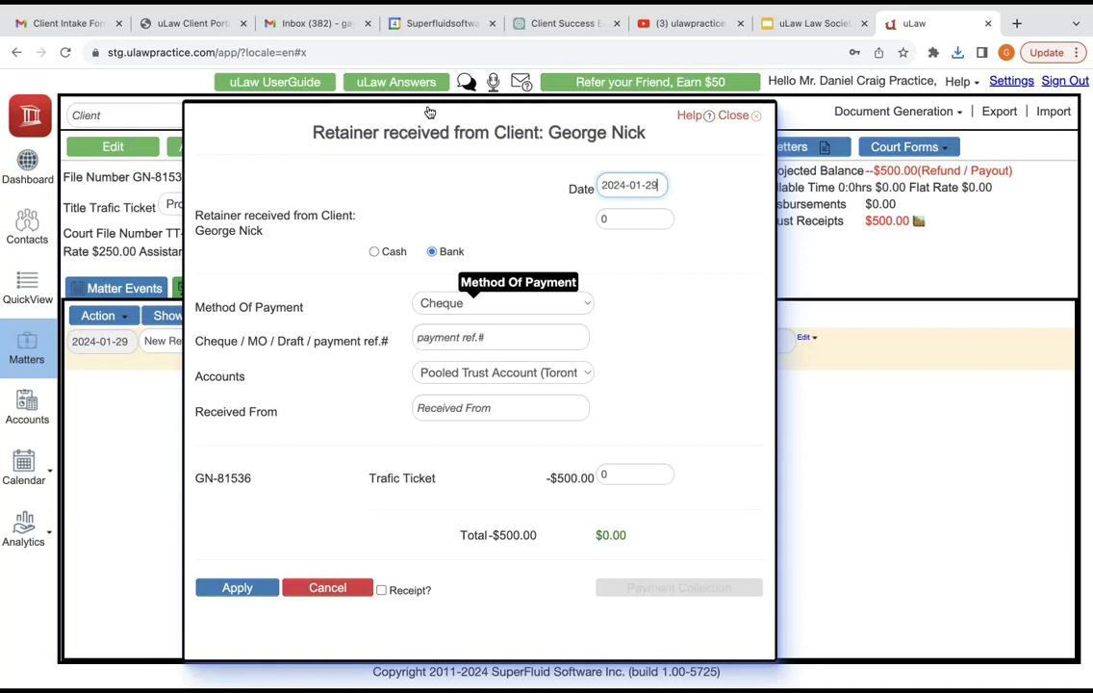
Step: Record a $500 cheque retainer with its reference and payer, requesting a receipt, and apply it
key(Tab)
text(500)
key(Tab)
key(Tab)
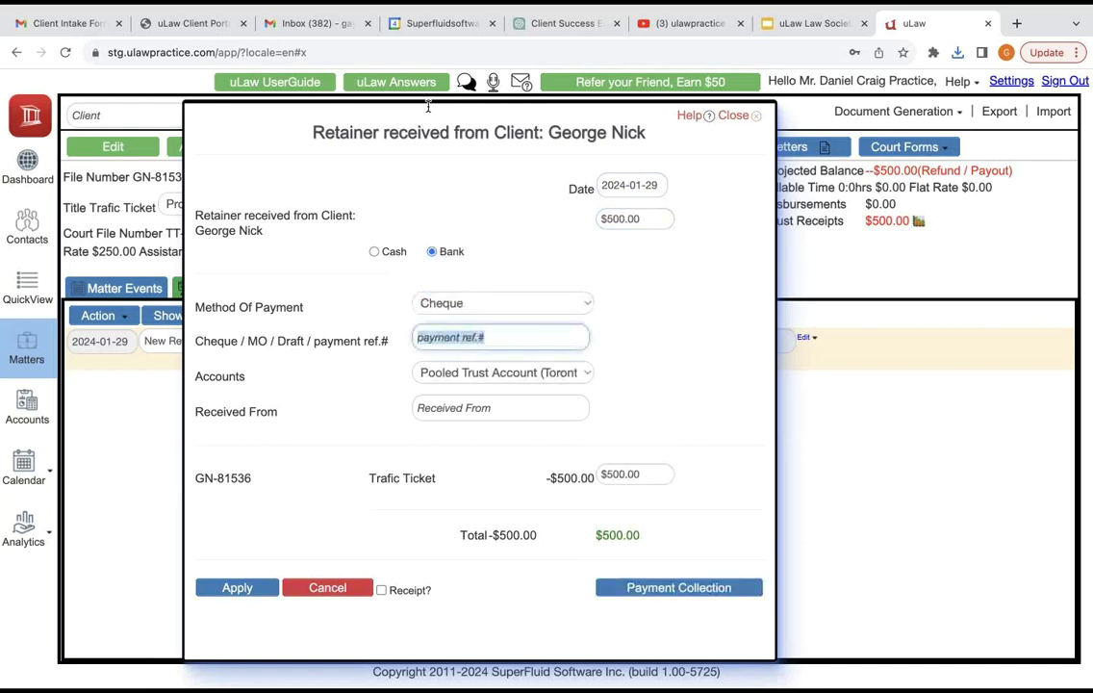
text(**JKHJ)
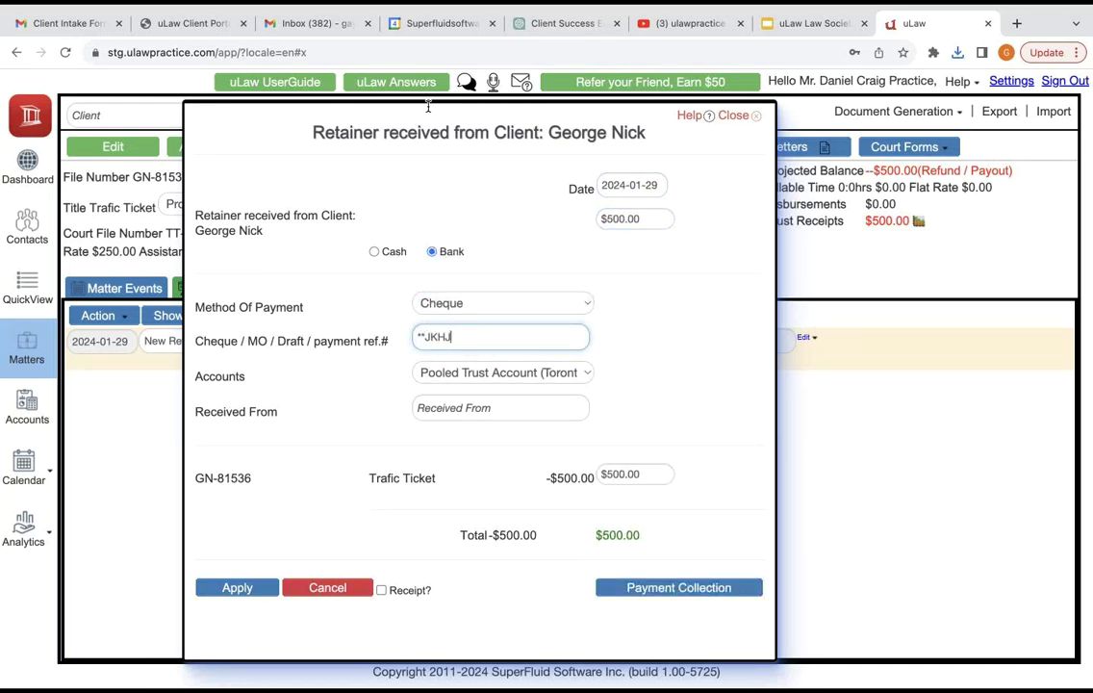
key(Tab)
key(Tab)
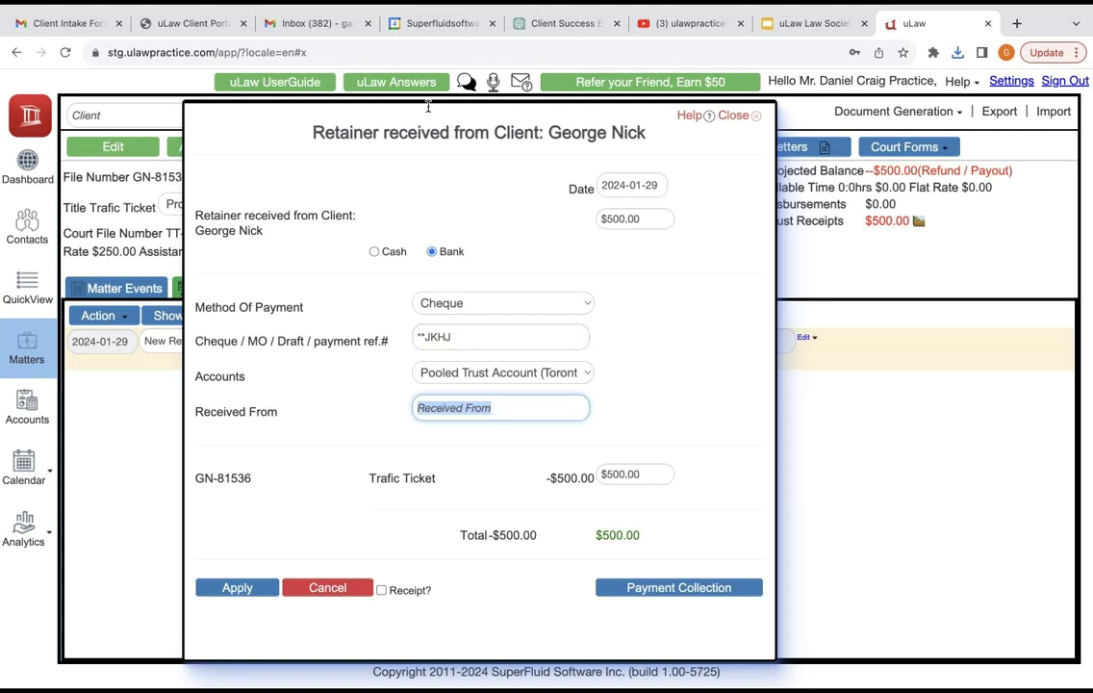
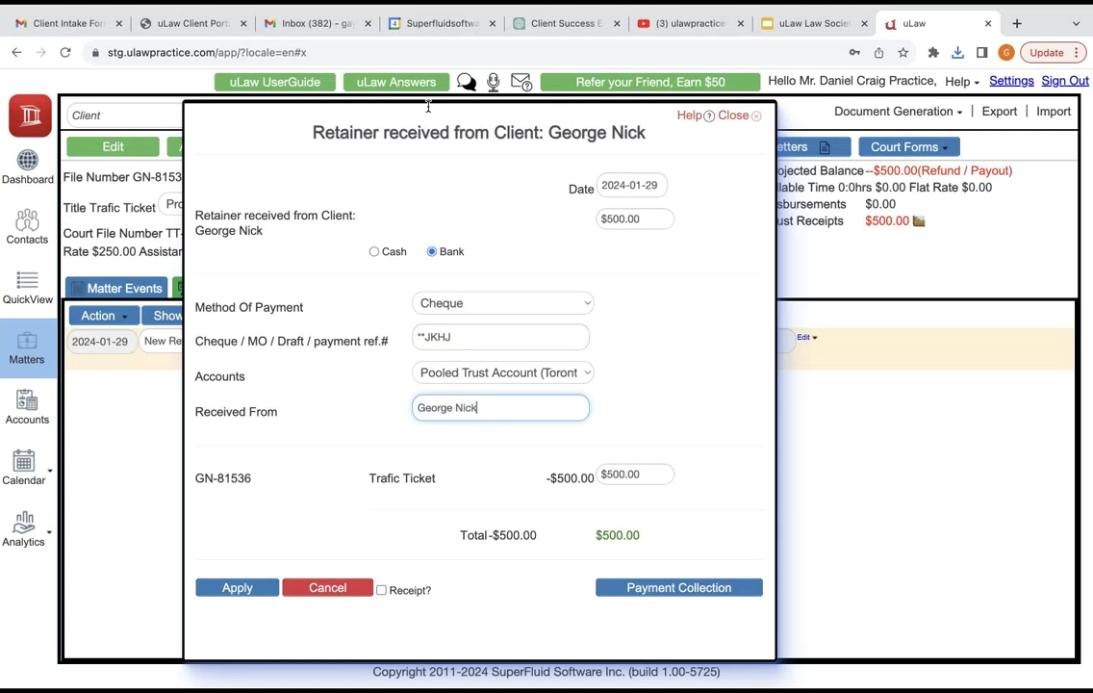
key(Tab)
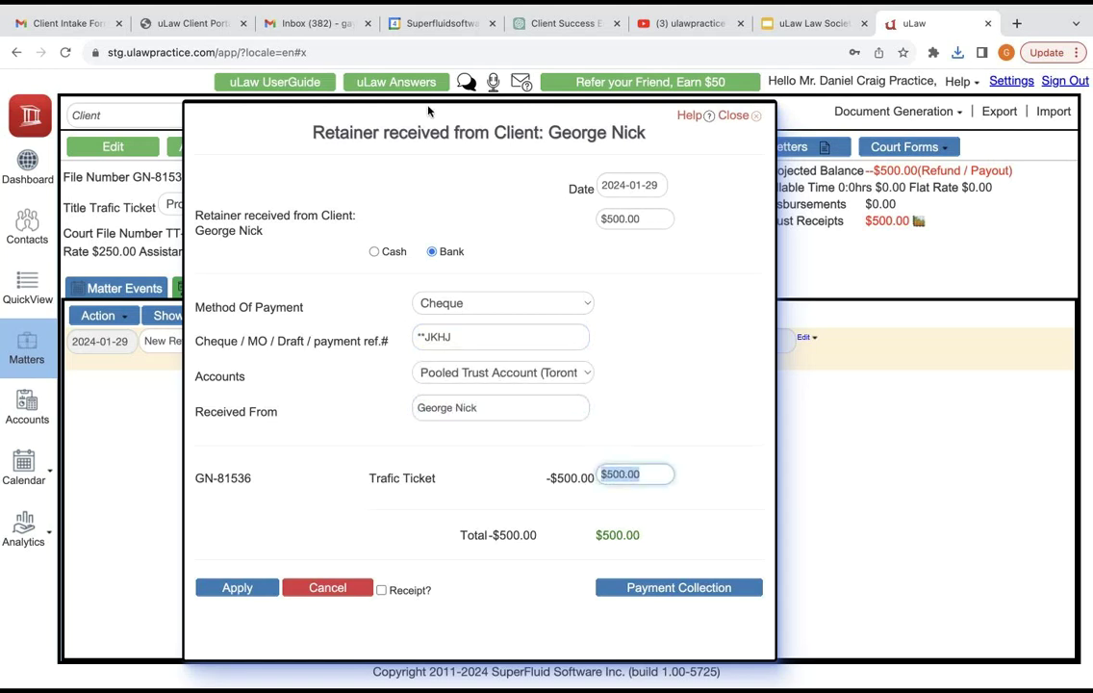
key(Tab)
key(space)
key(shift+Tab)
key(shift+Tab)
key(Return)
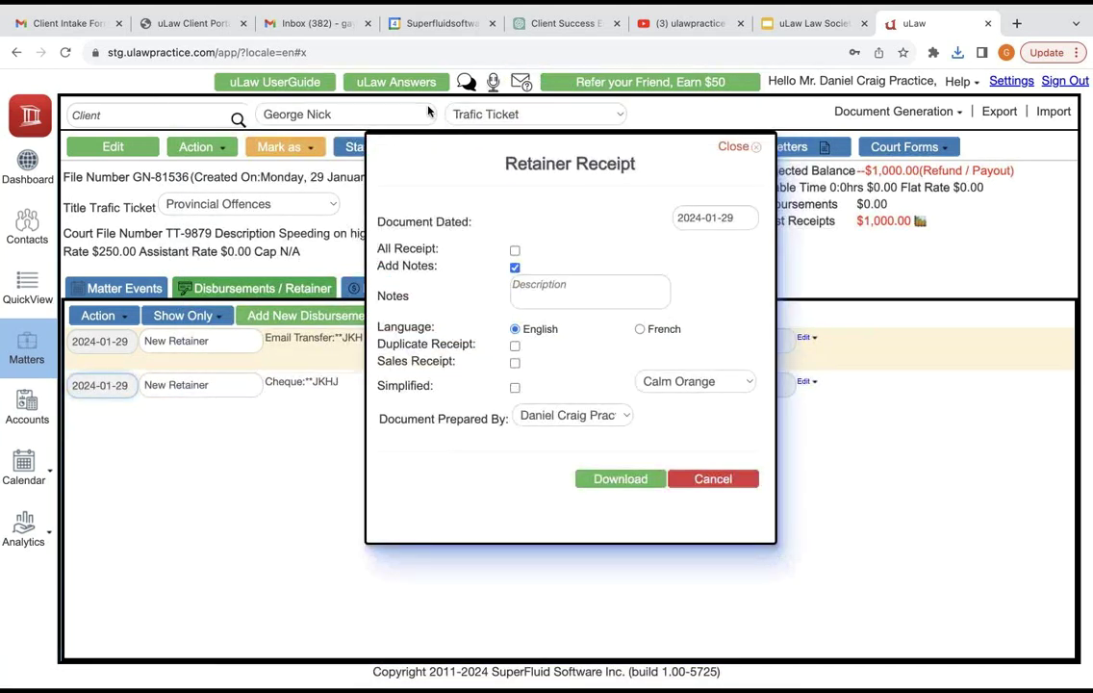
Step: Add three events titled Client intake, Document drafting and Court Hearing to the matter
key(Escape)
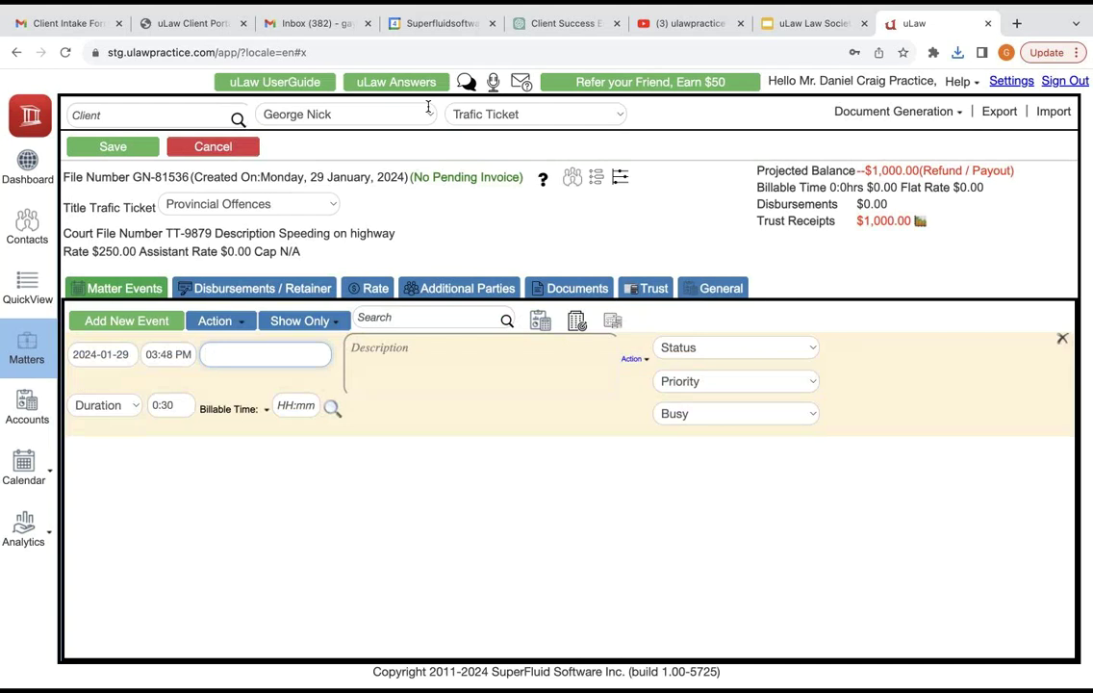
text(Client)
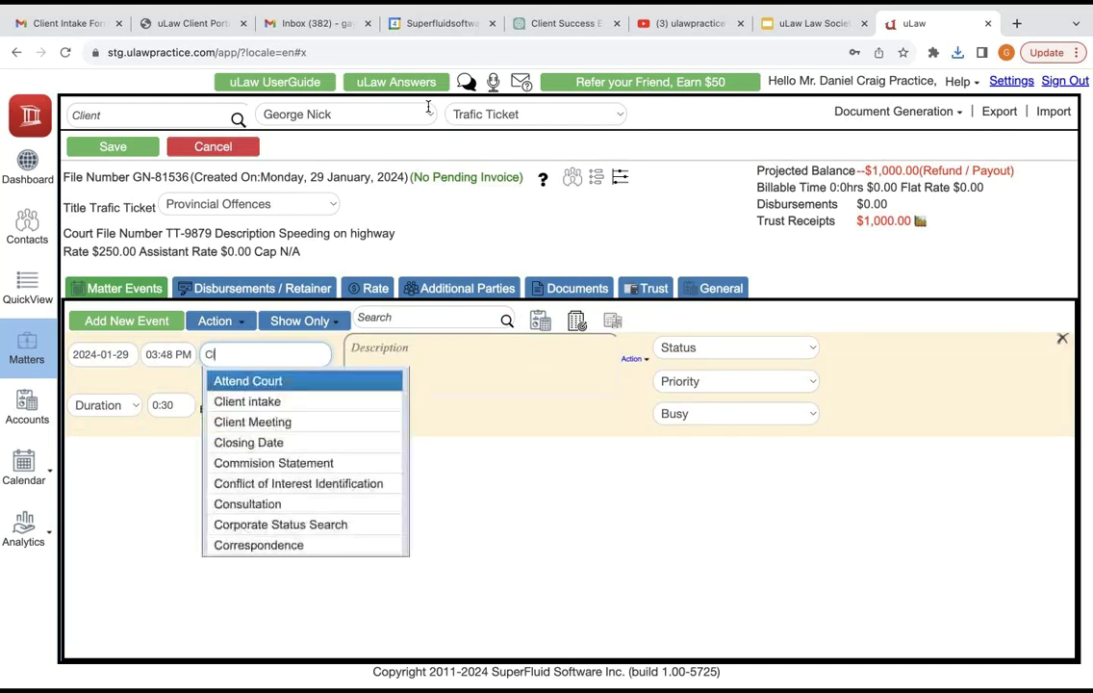
key(Return)
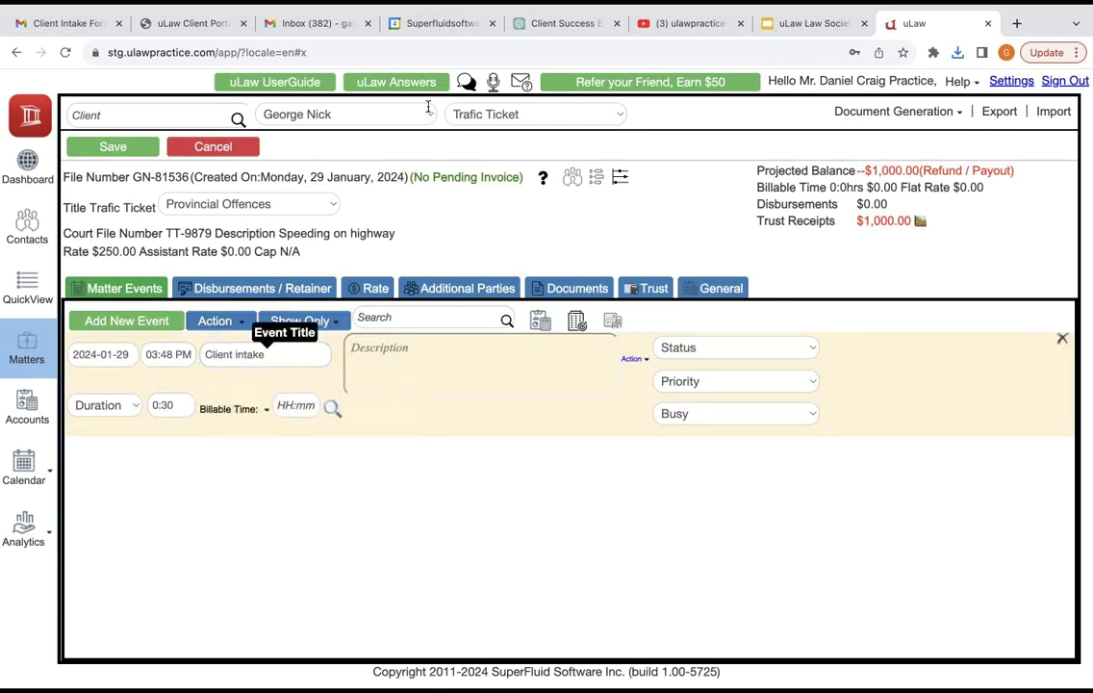
key(Return)
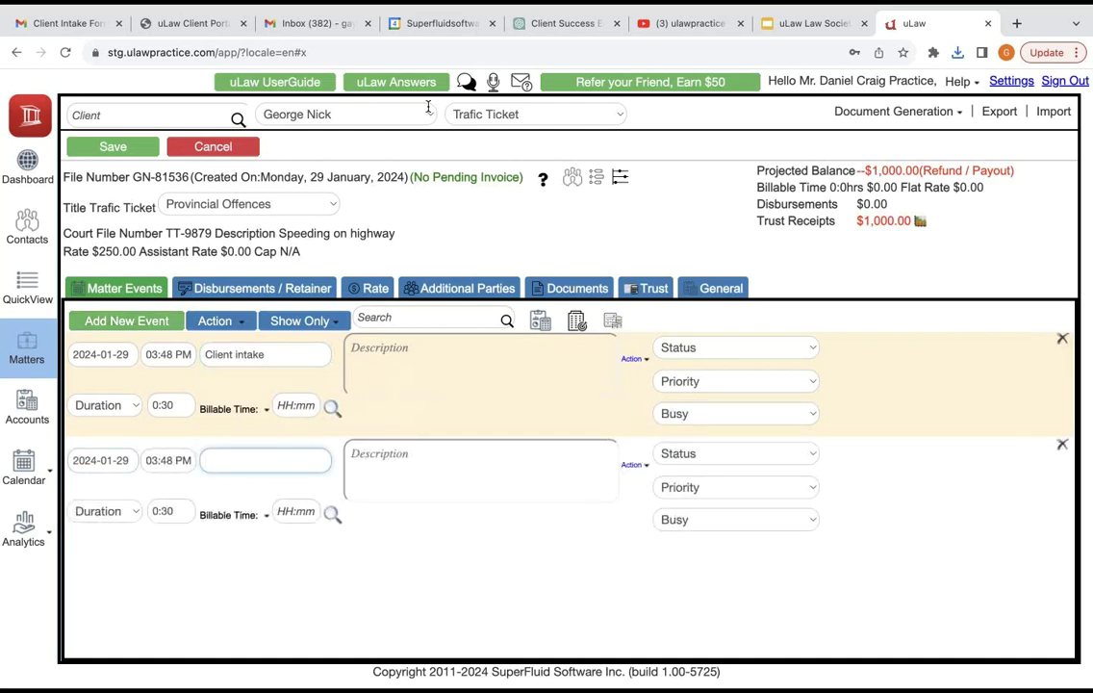
text(Drafting)
key(Return)
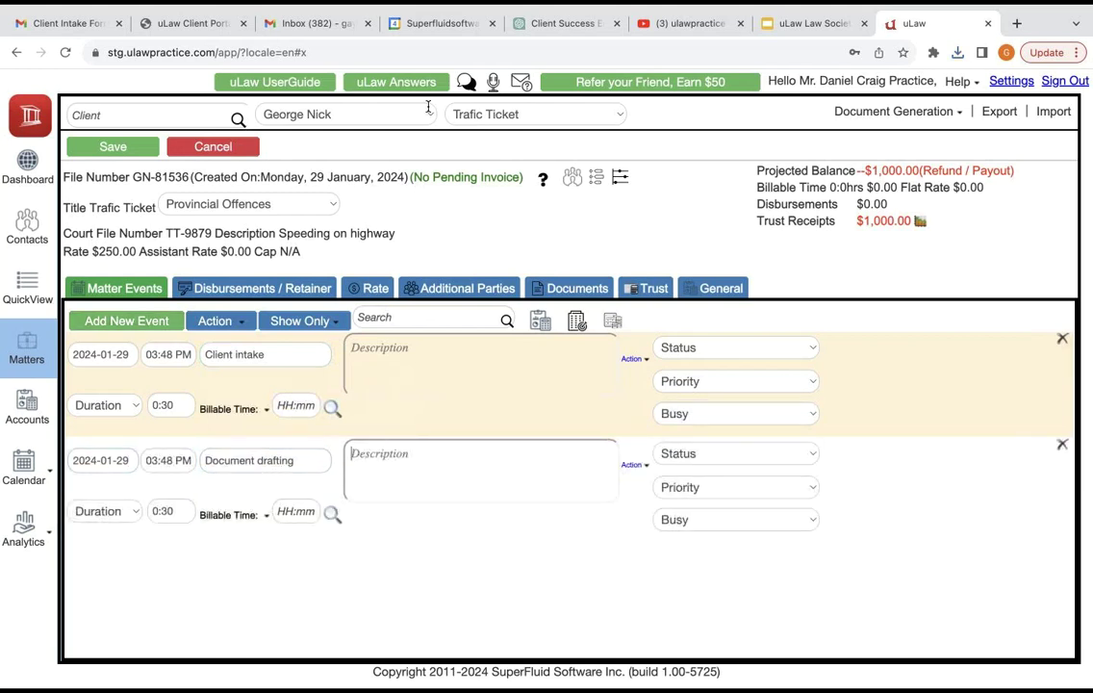
key(Return)
text(Court)
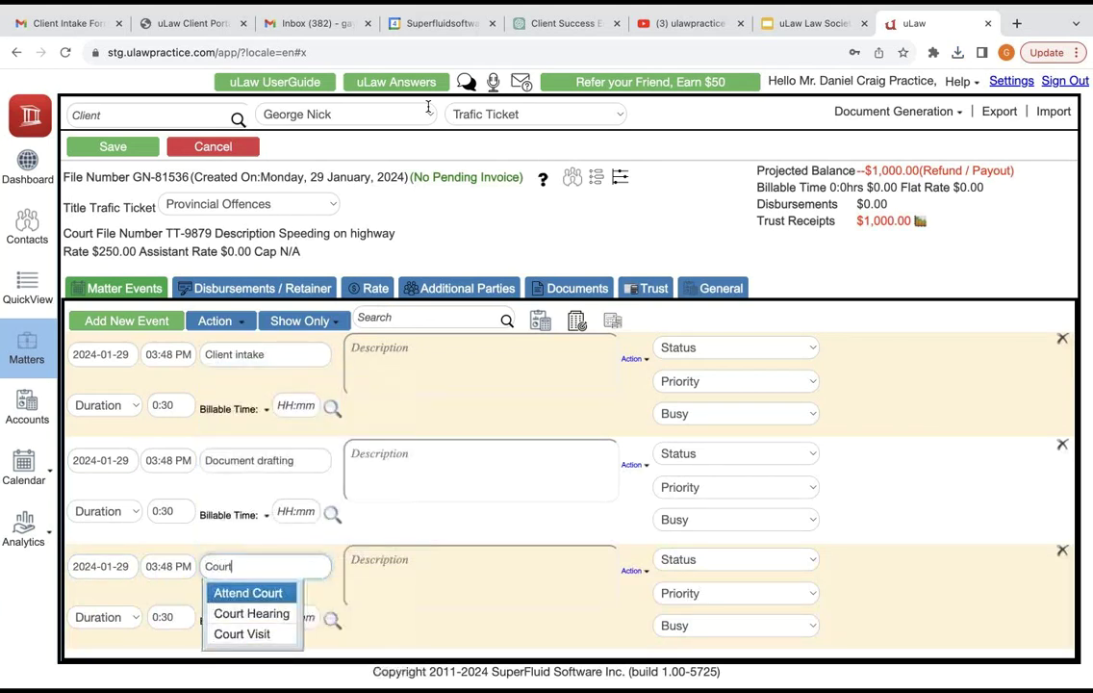
text( Hearing)
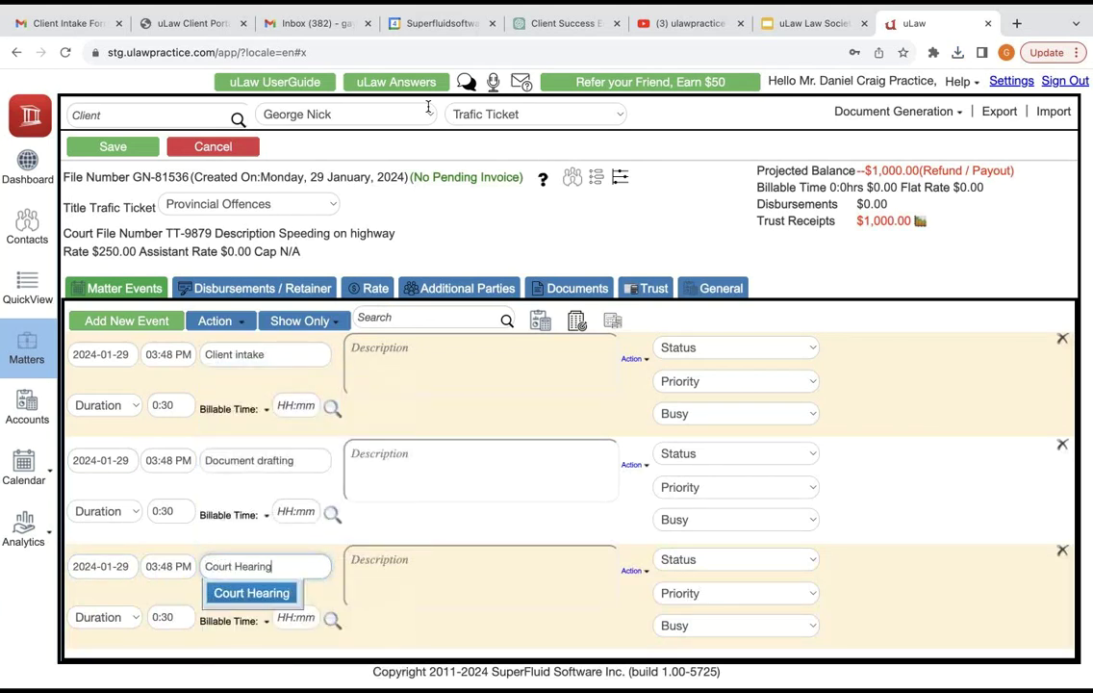
key(Tab)
Step: Set durations 0:30, 2:00 and 1:00, autofill billable time for each event, and save
click(267, 409)
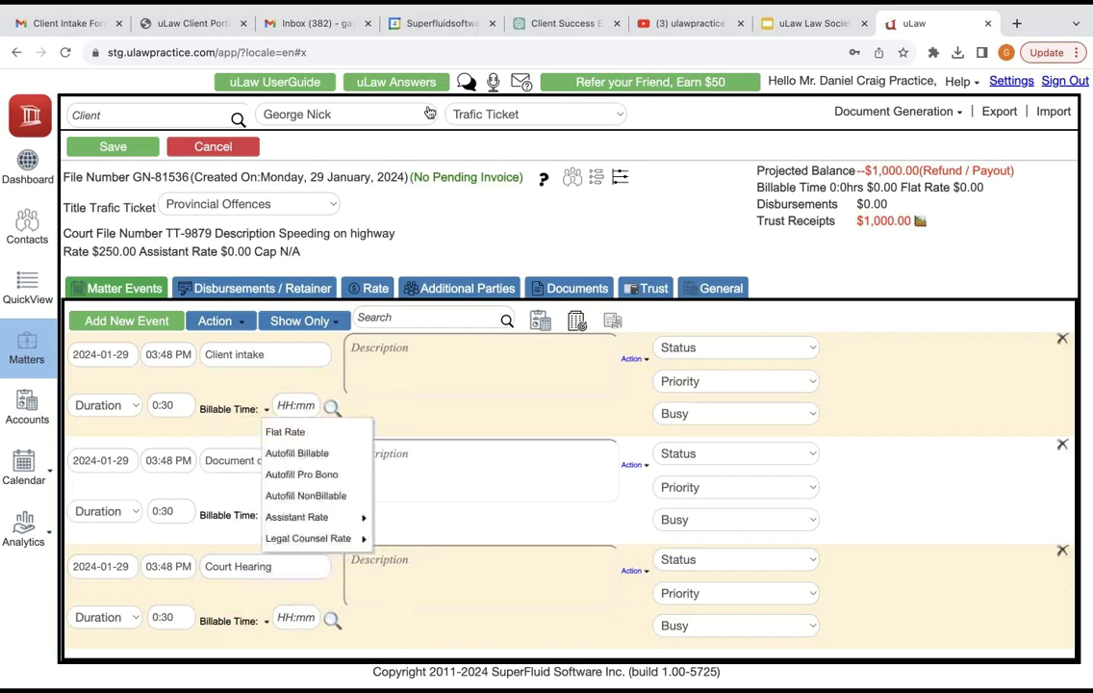
click(318, 452)
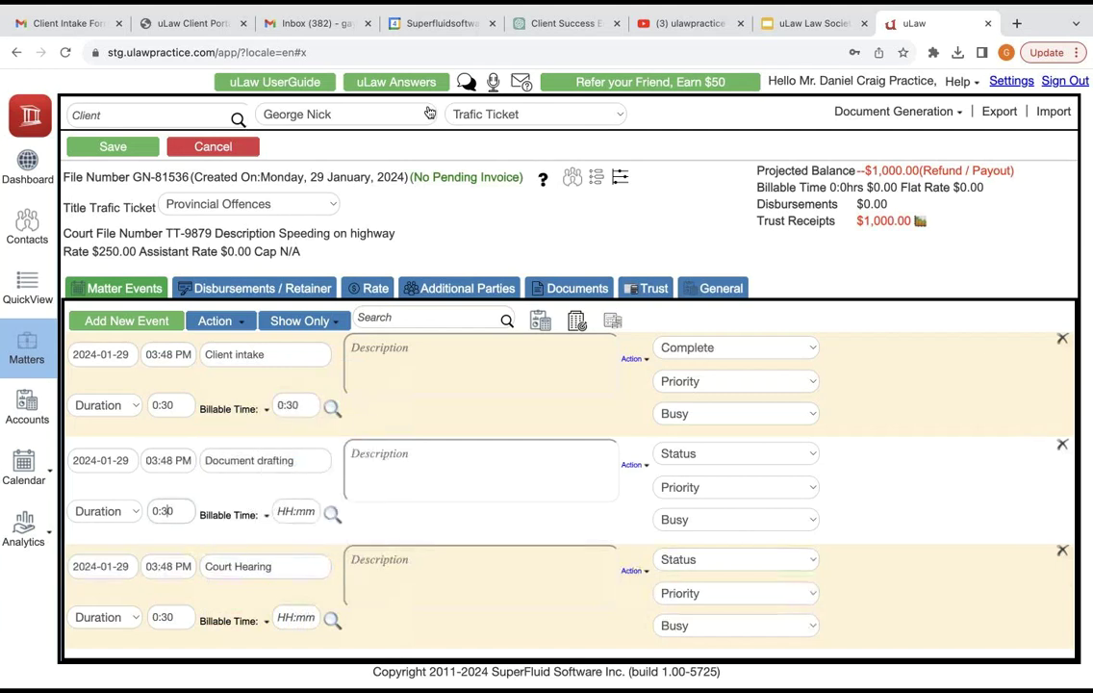
key(Tab)
text(2:00)
key(Tab)
key(Down)
key(Return)
key(Tab)
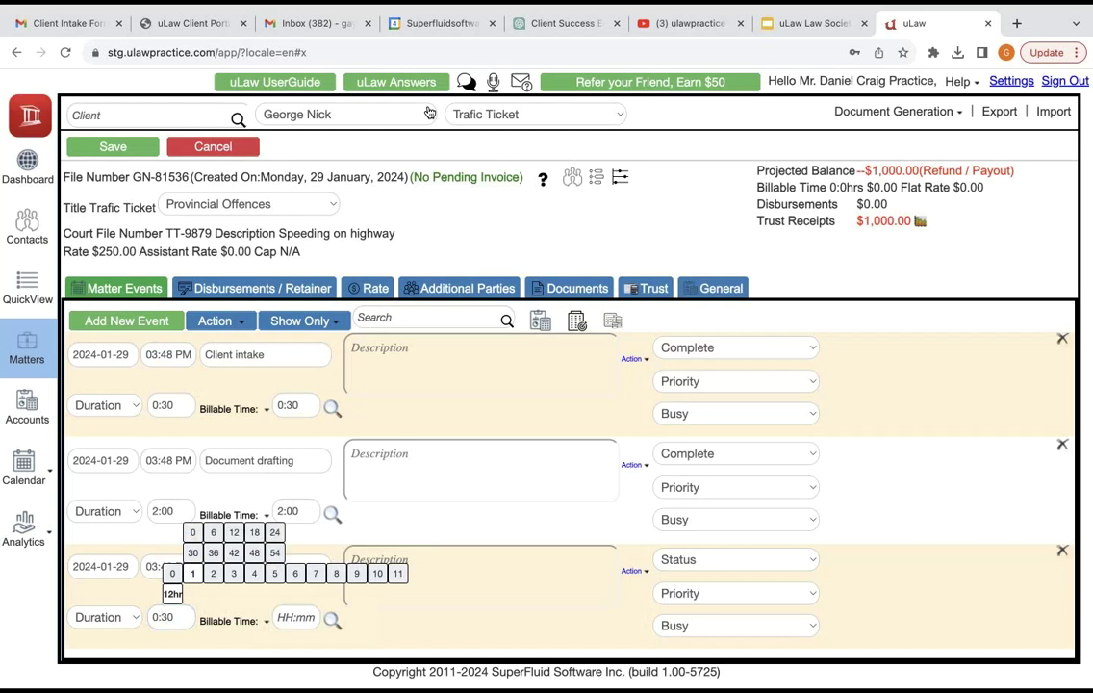
key(Return)
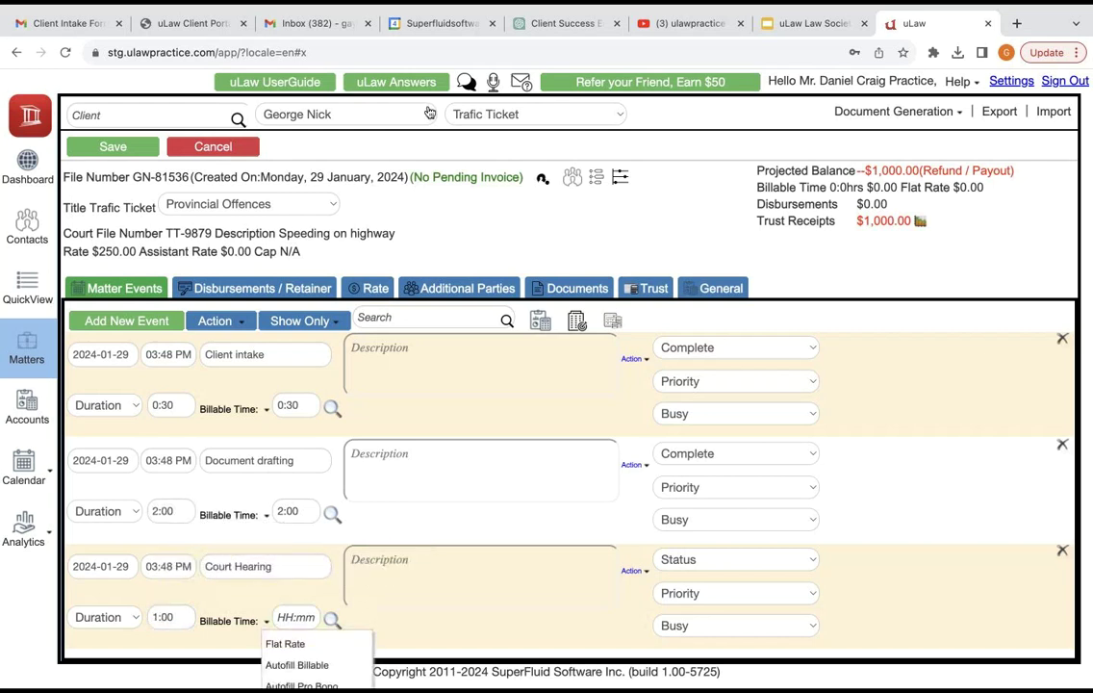
key(Up)
key(Return)
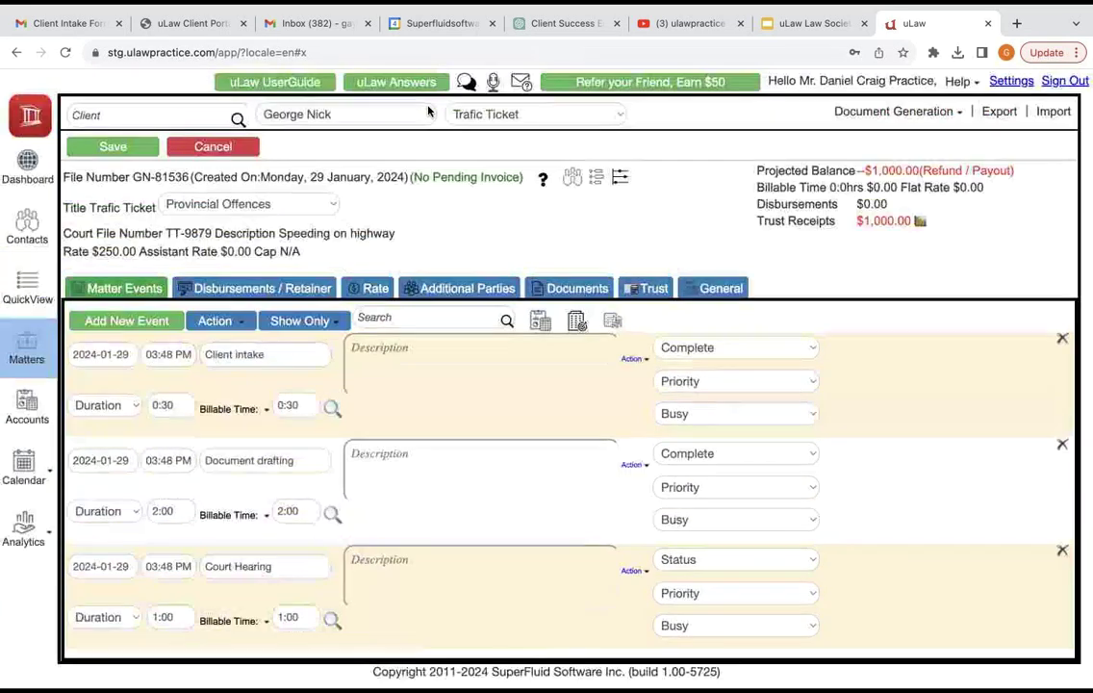
key(ctrl+s)
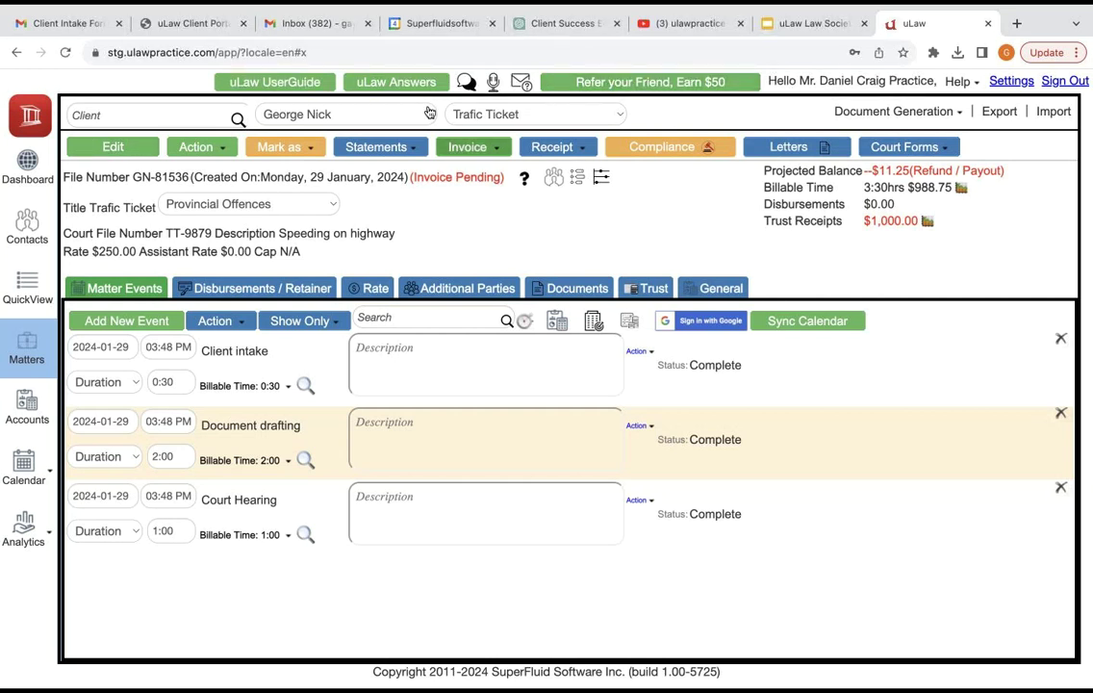
Step: Generate a Complete invoice for the Trafic Ticket matter
click(467, 146)
click(481, 188)
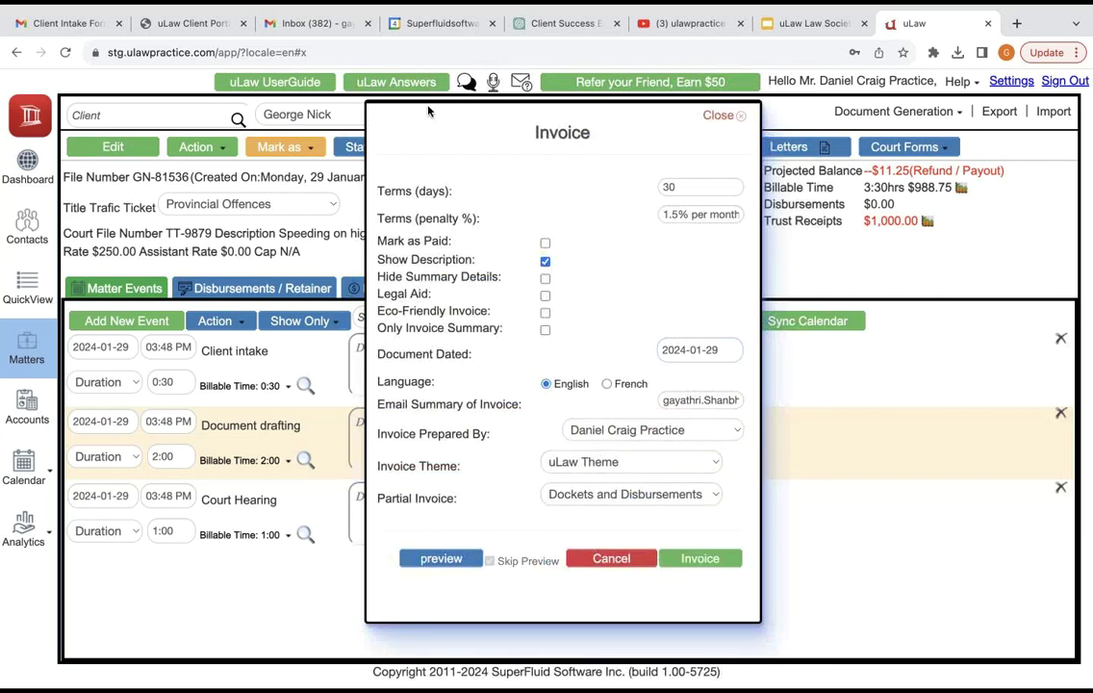
key(Return)
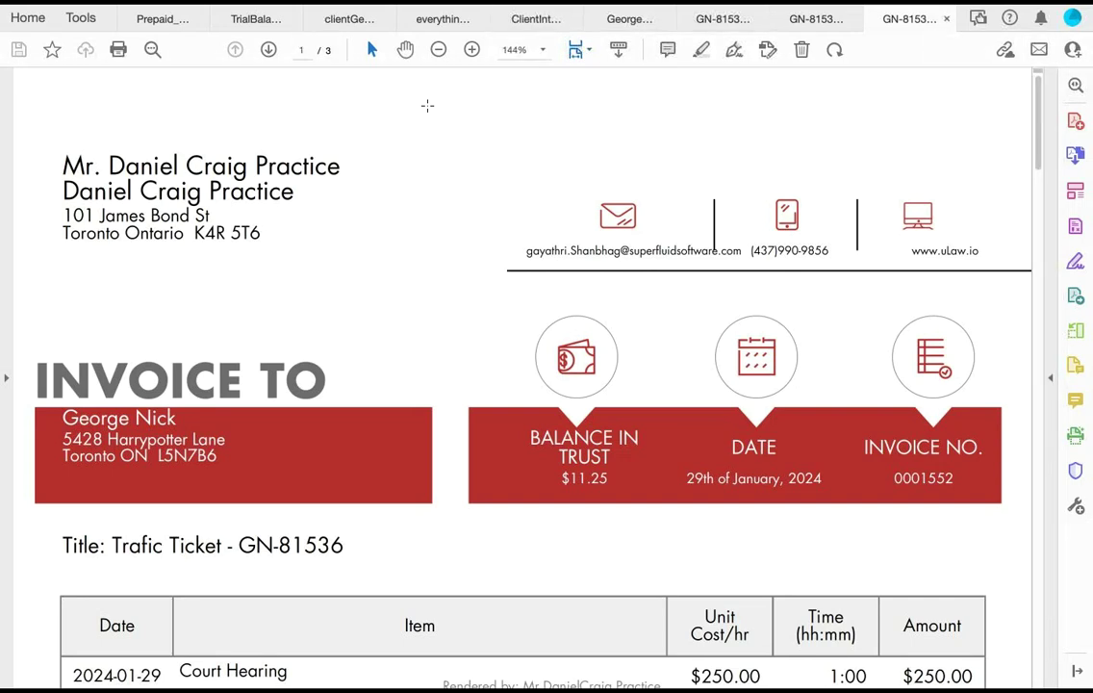
Step: Zoom out and scroll to the invoice's $988.75 total and $11.25 balance, then return to uLaw
key(super+1)
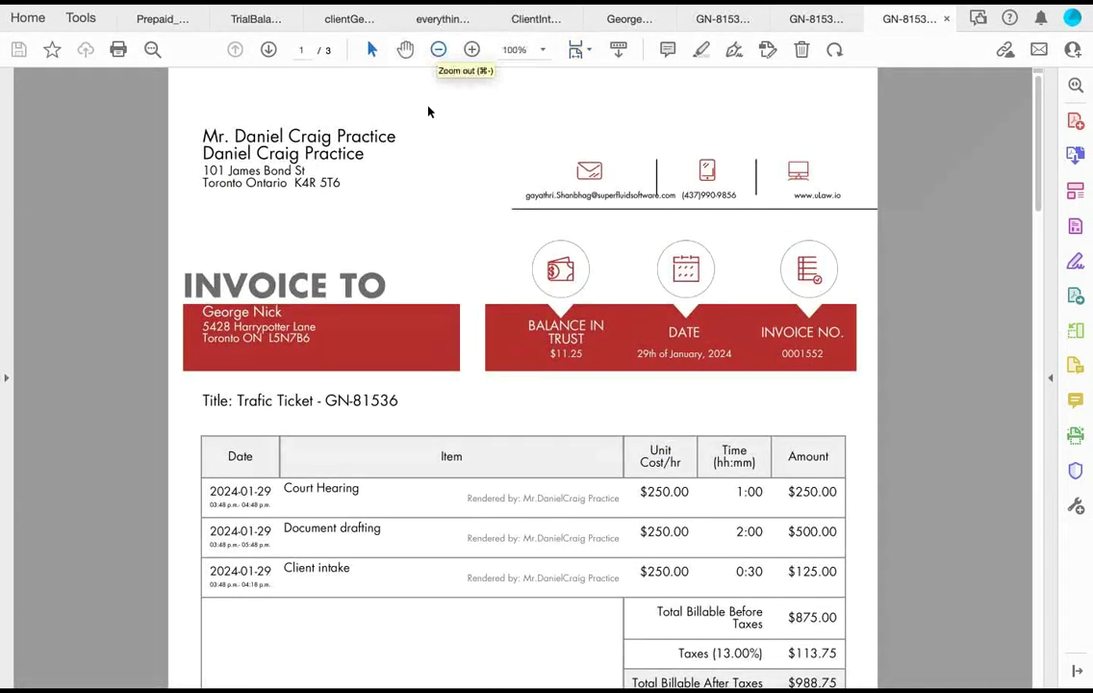
key(super+minus)
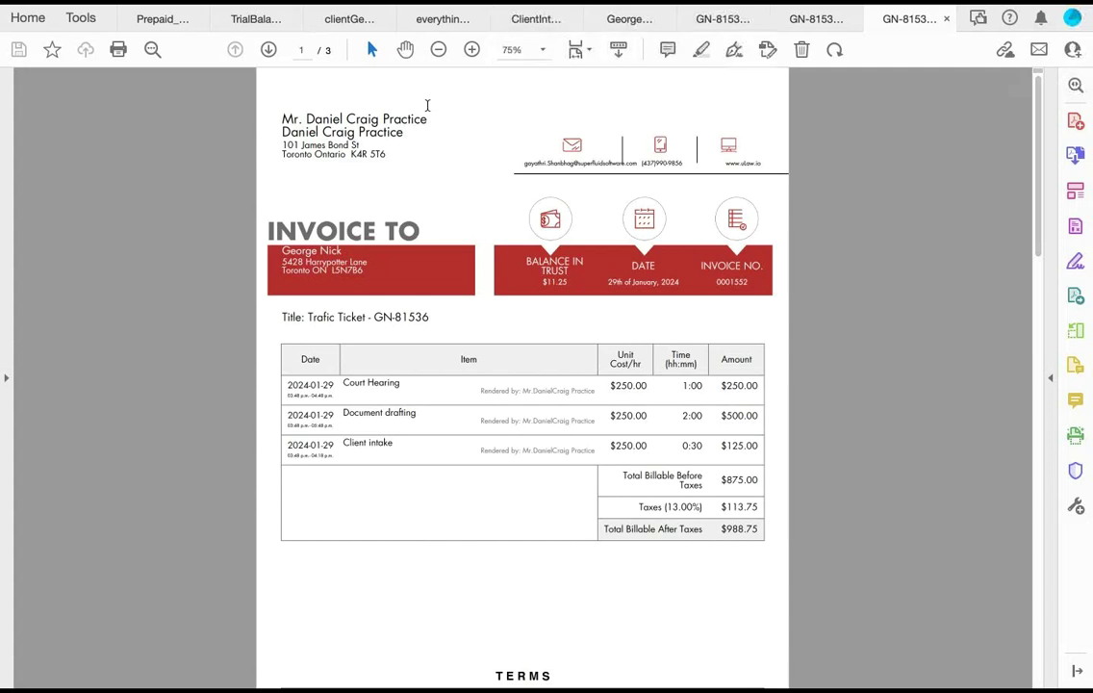
click(427, 106)
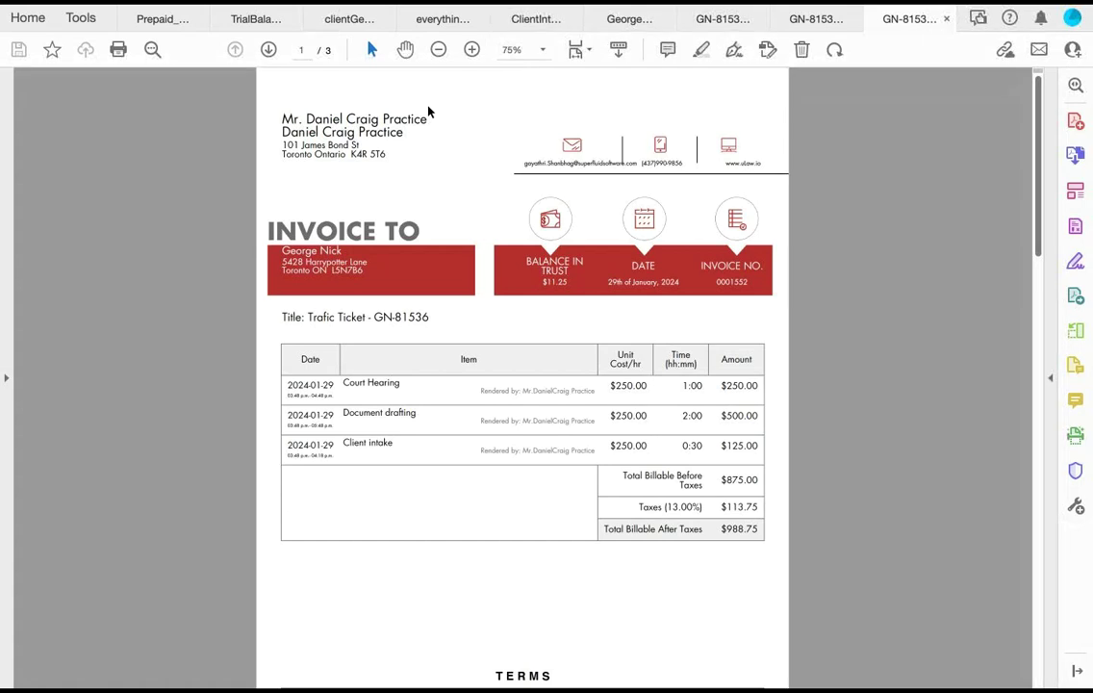
scroll(429, 112, down, 5)
scroll(429, 112, down, 2)
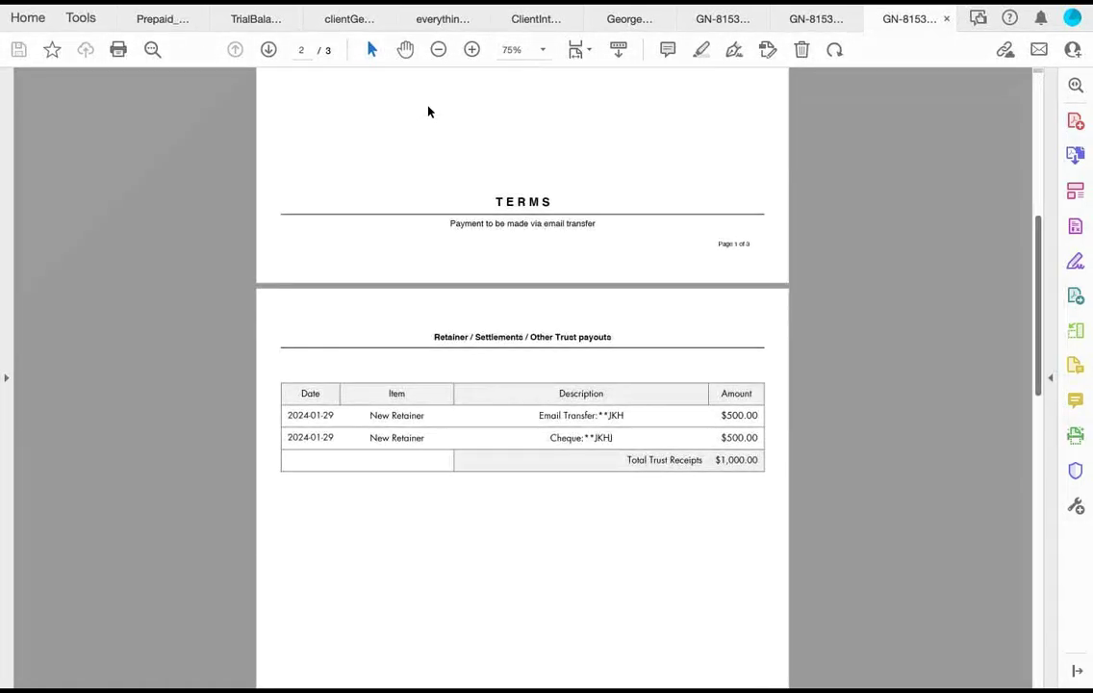
scroll(429, 112, down, 4)
scroll(430, 112, down, 5)
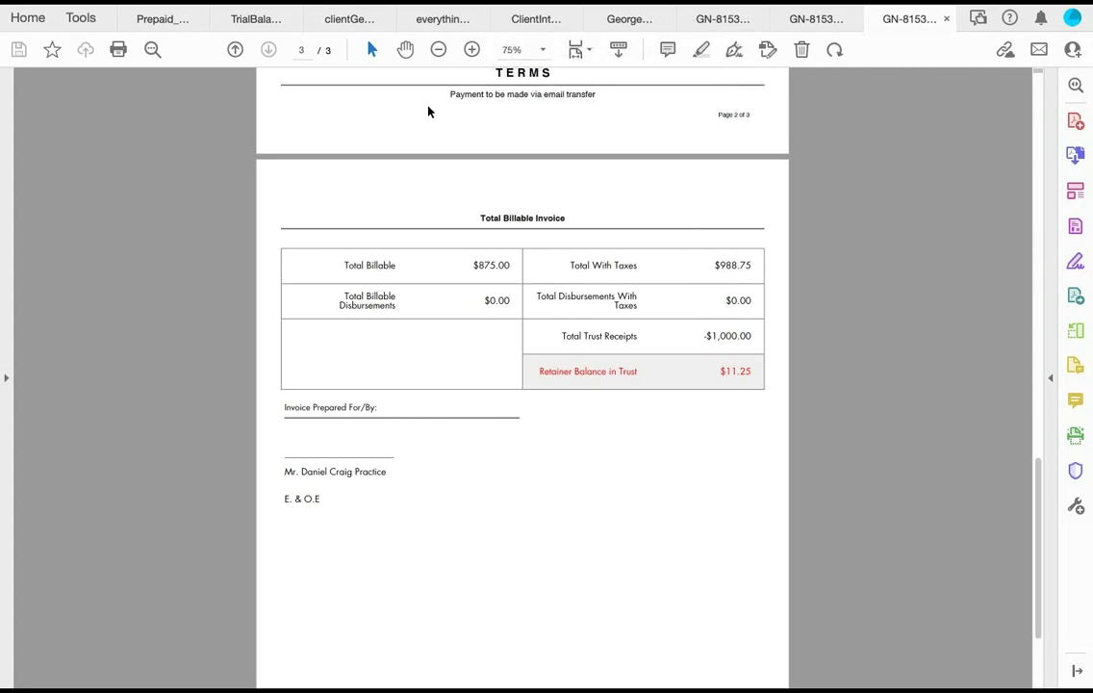
key(super+Tab)
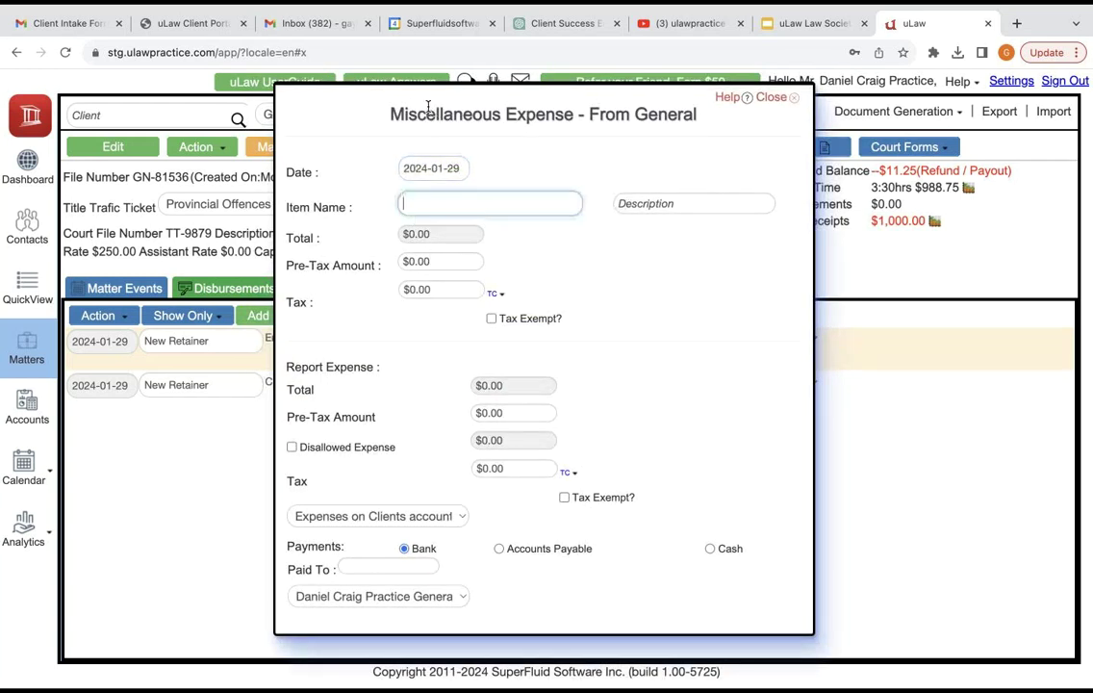
Step: Enter Photocopies as the item name with a $20.00 pre-tax amount, adding $2.60 tax
text(Pho)
key(Tab)
key(Tab)
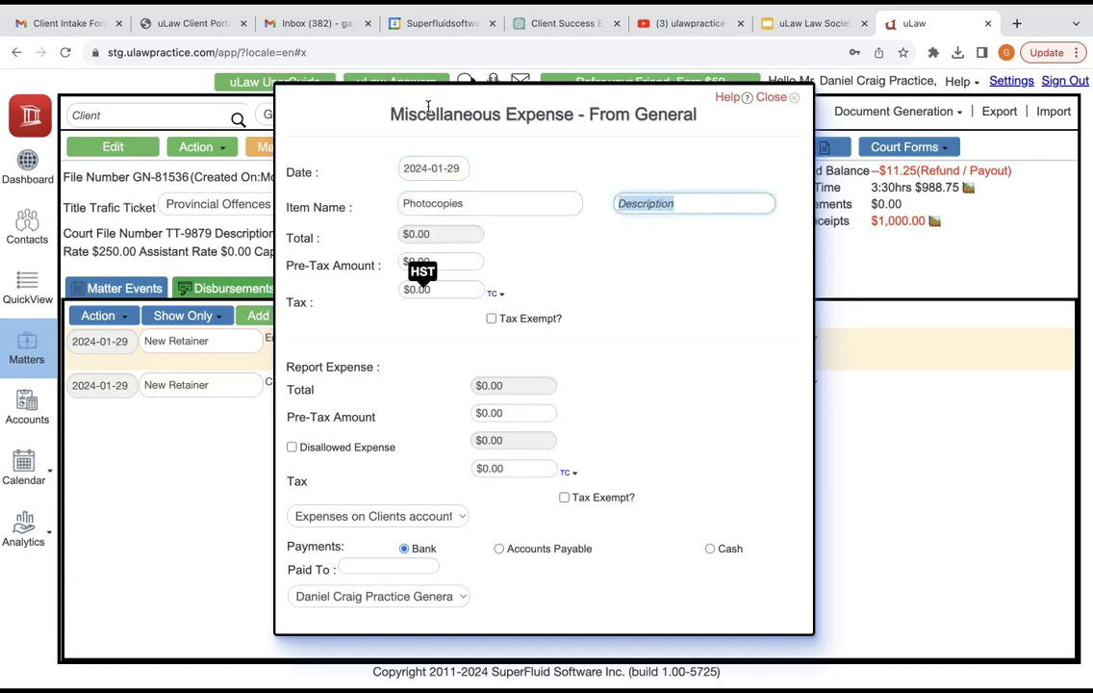
text(20)
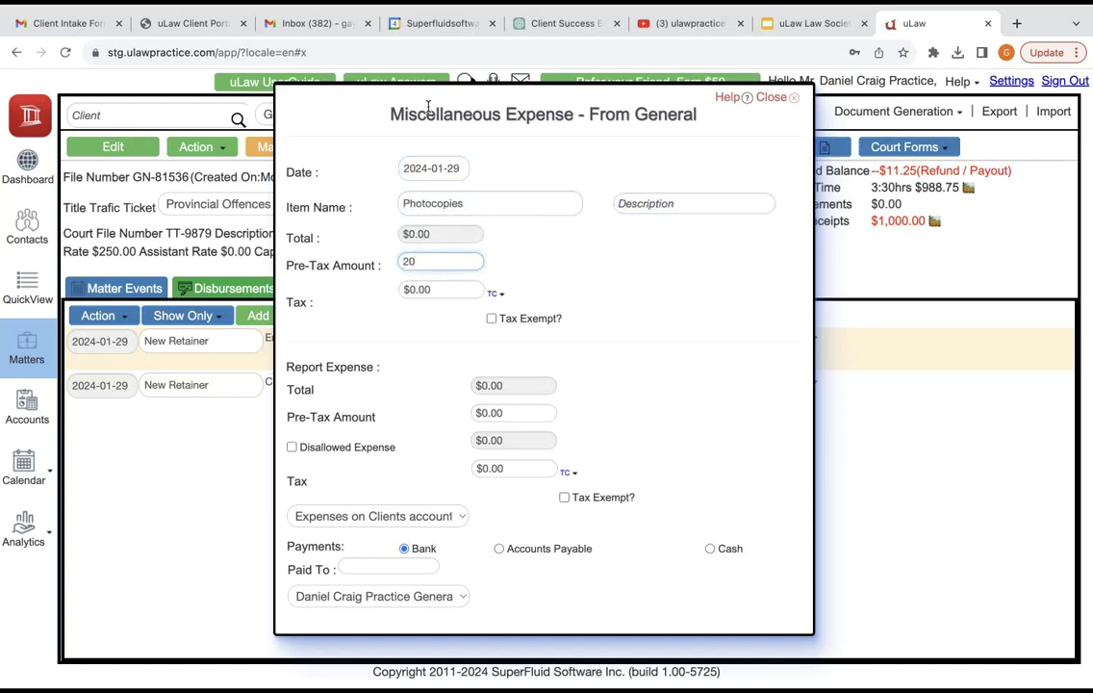
key(Tab)
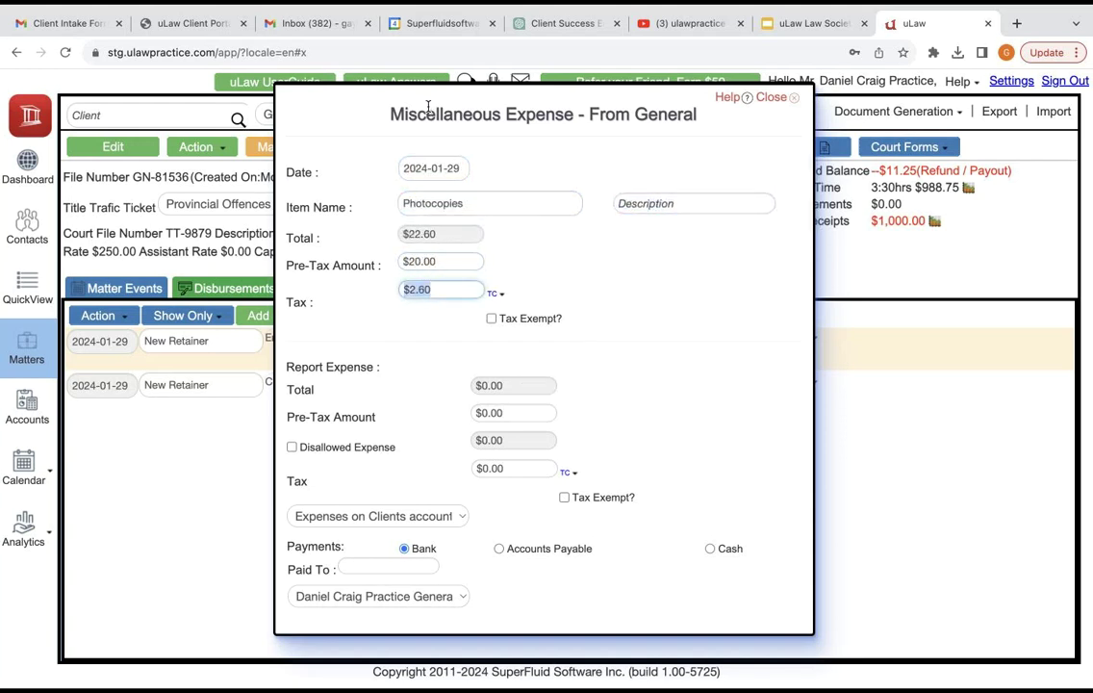
key(Tab)
key(Tab)
text(20)
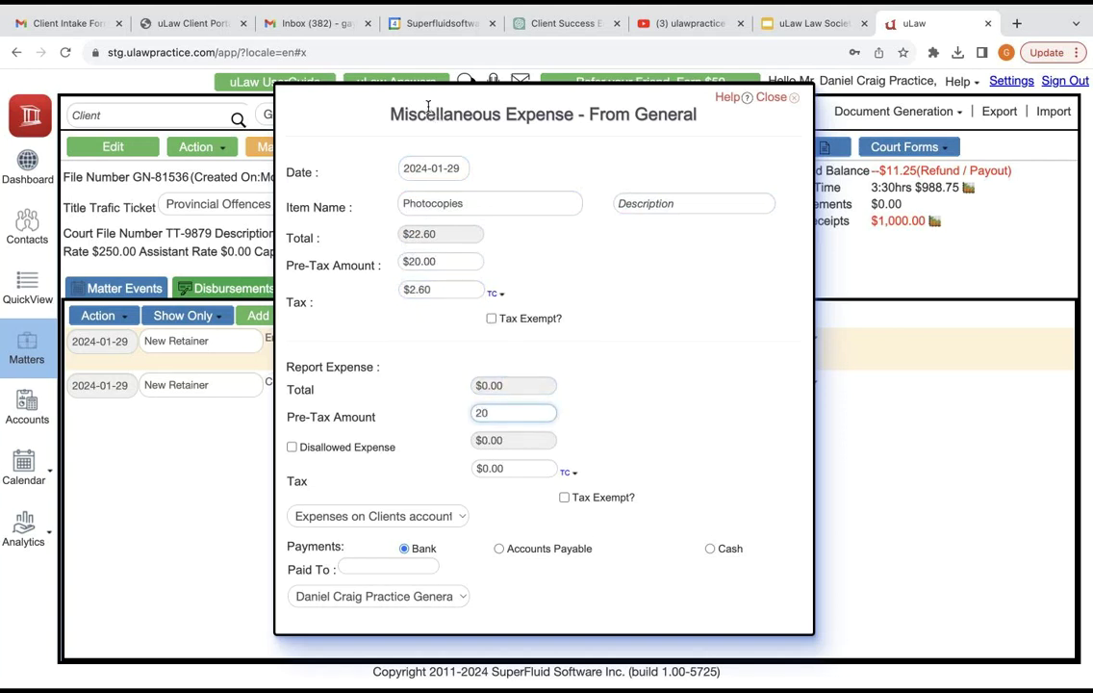
key(Tab)
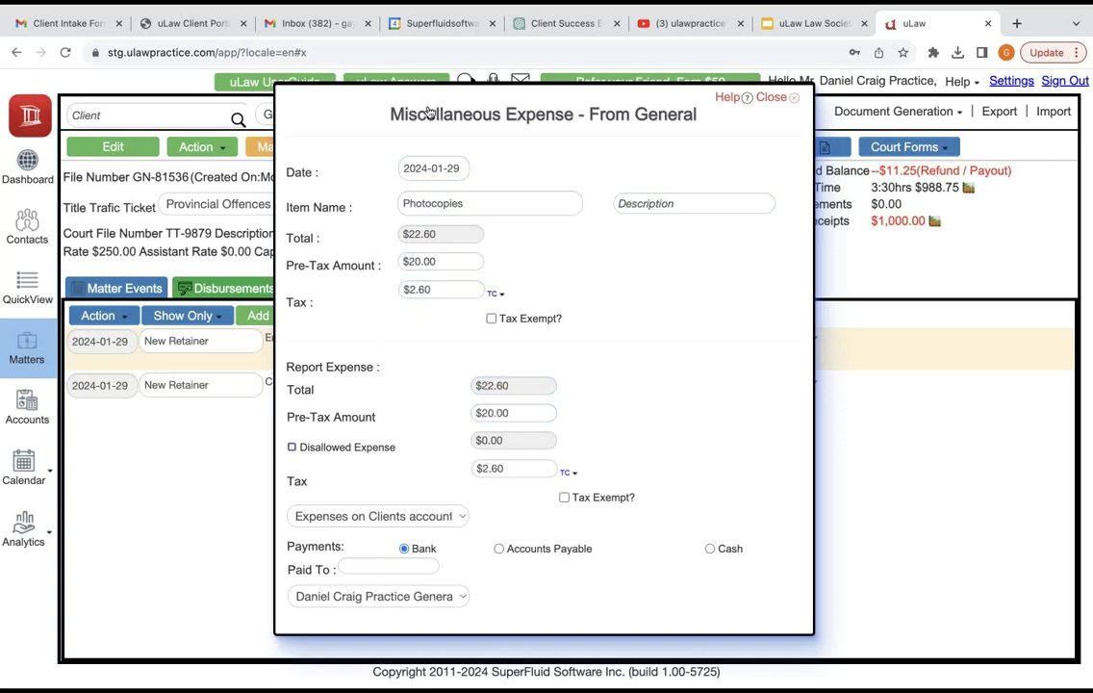
Step: Set the report expense pre-tax amount to $20.00 and save the Photocopies expense
key(ctrl+a)
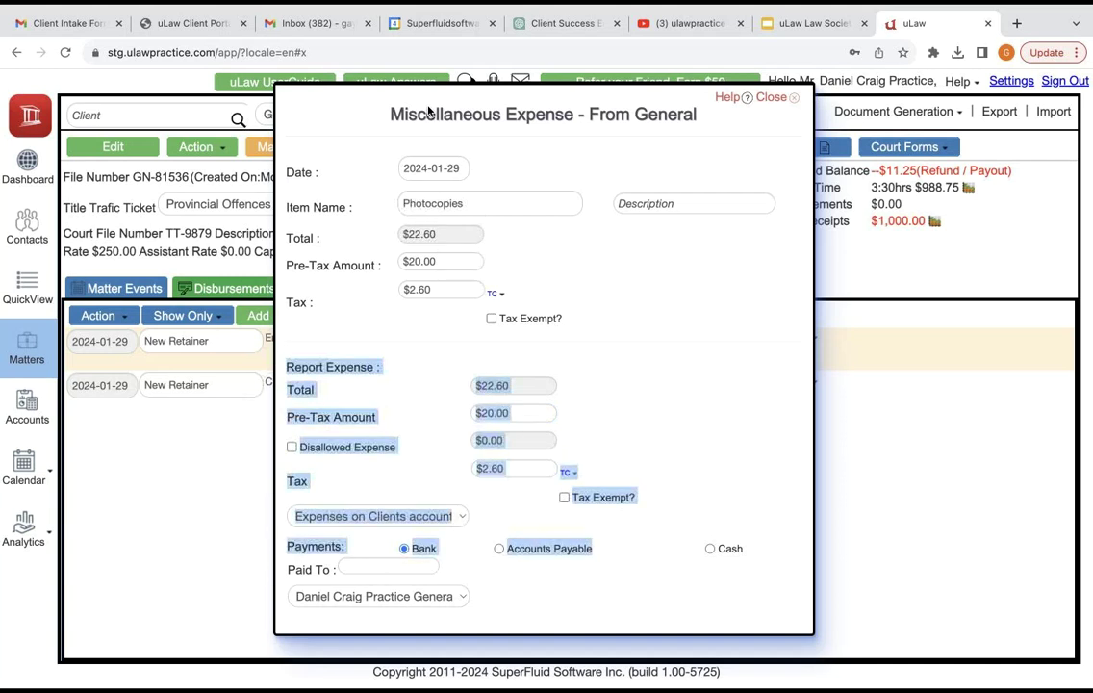
scroll(429, 113, down, 1)
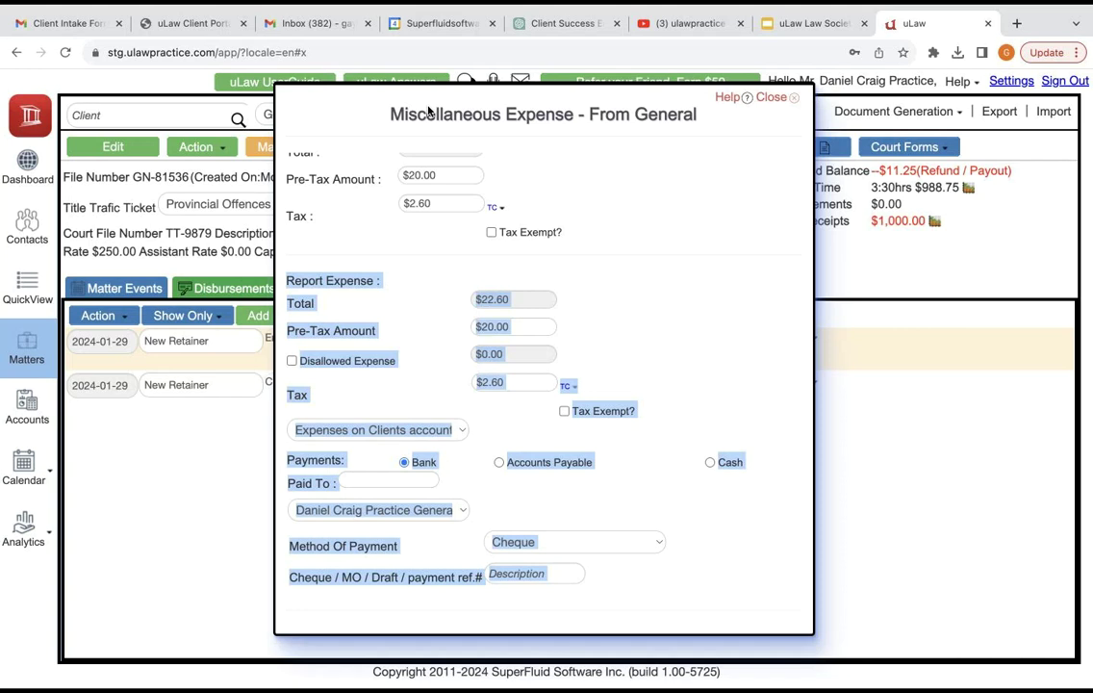
click(428, 113)
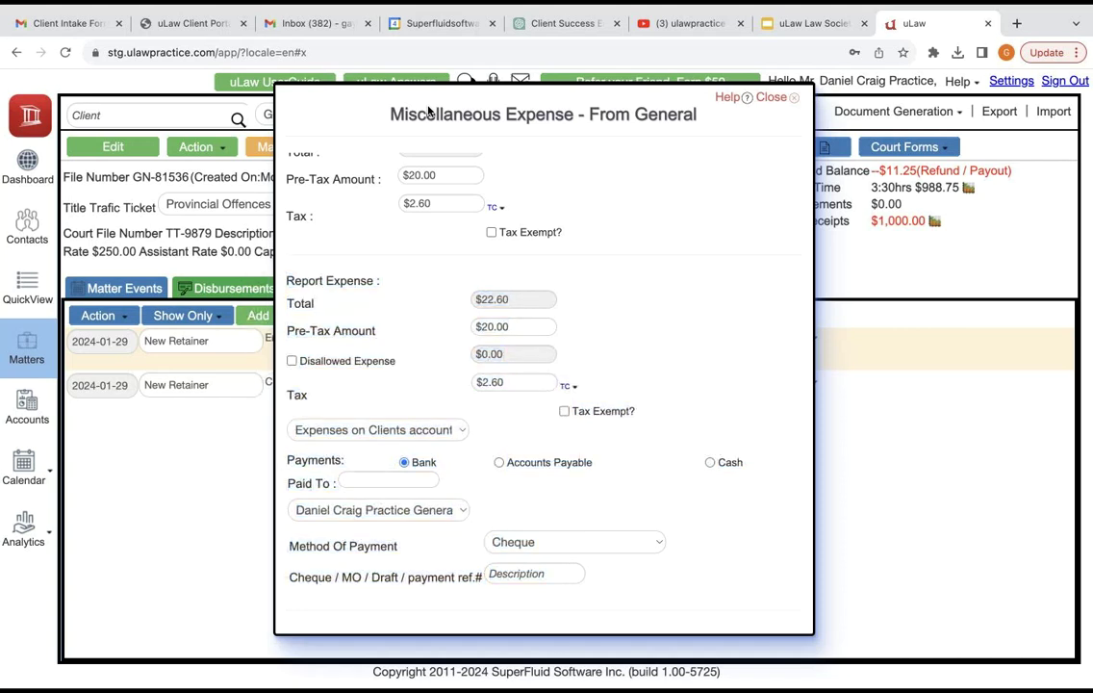
scroll(428, 113, up, 2)
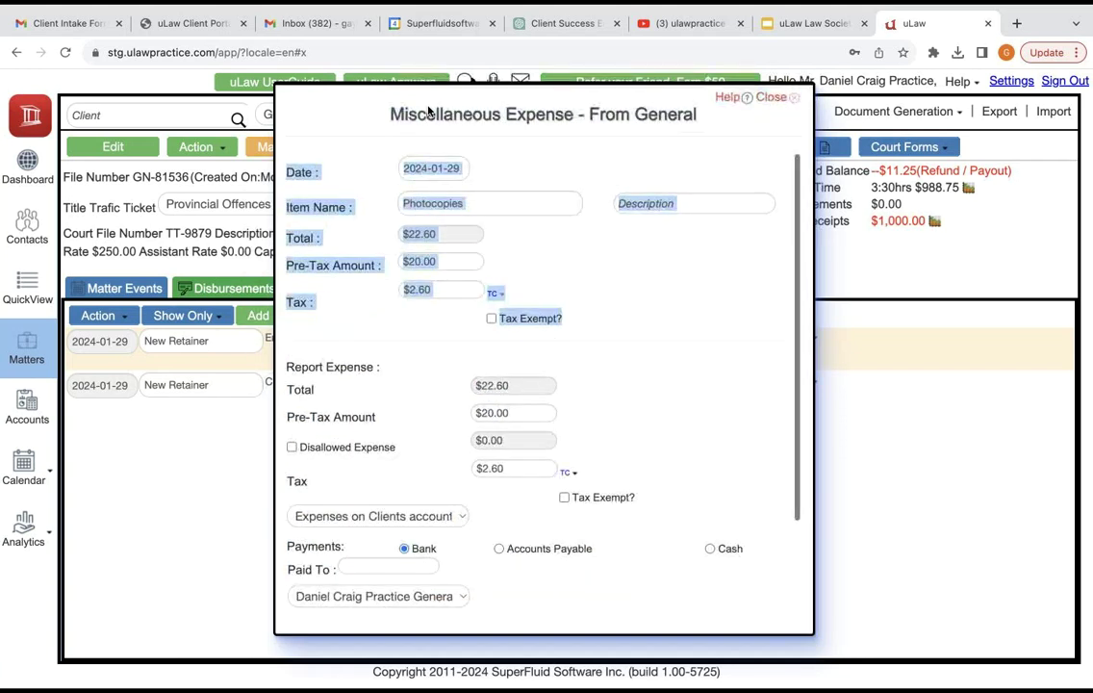
click(428, 113)
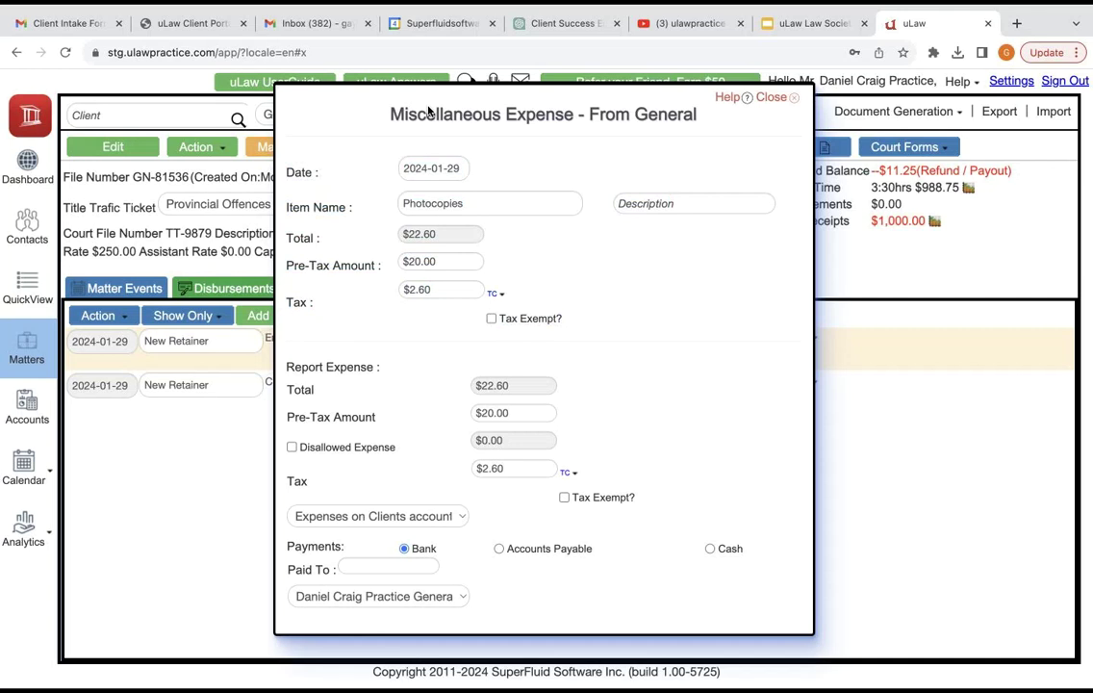
key(Tab)
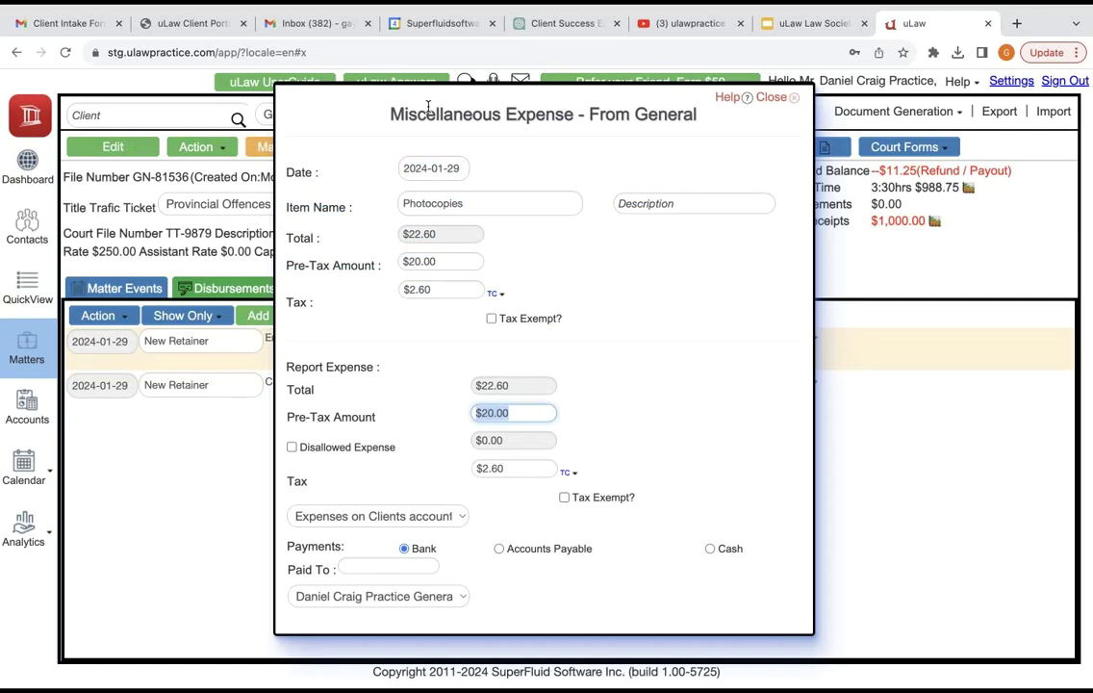
key(BackSpace)
text(0)
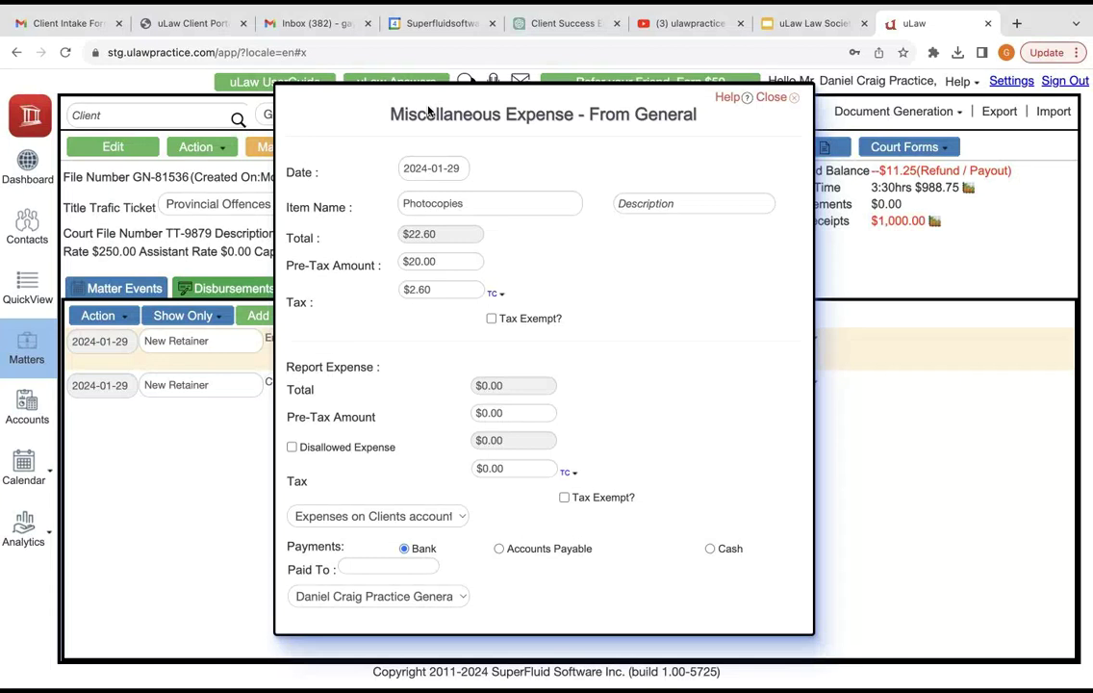
drag(287, 541, 429, 112)
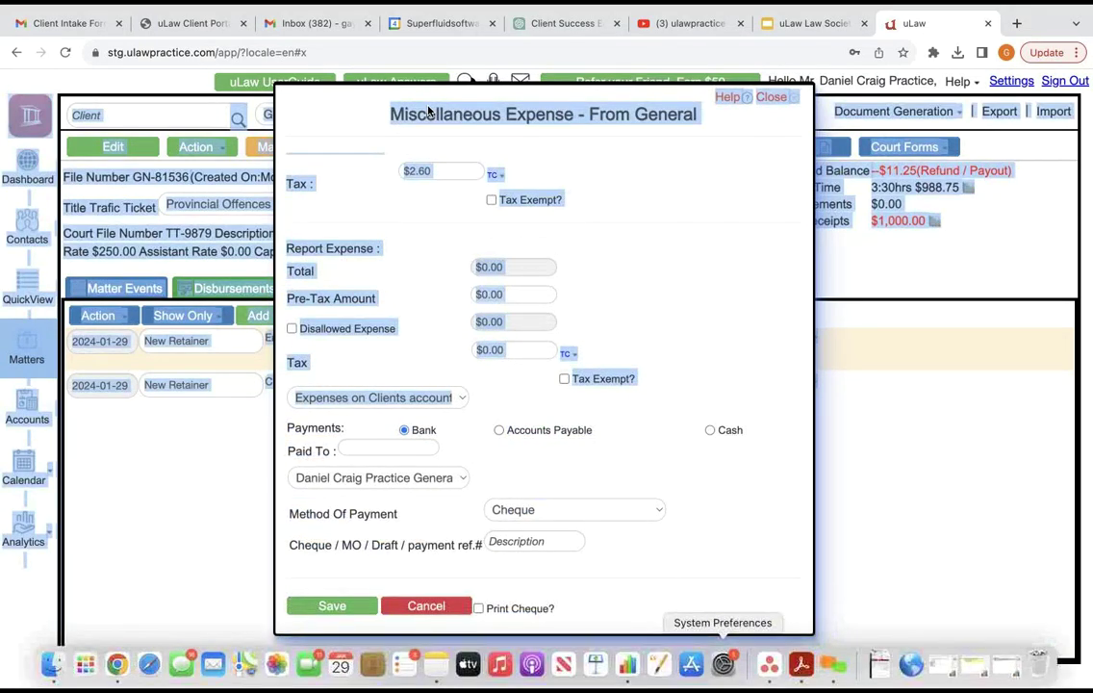
key(Tab)
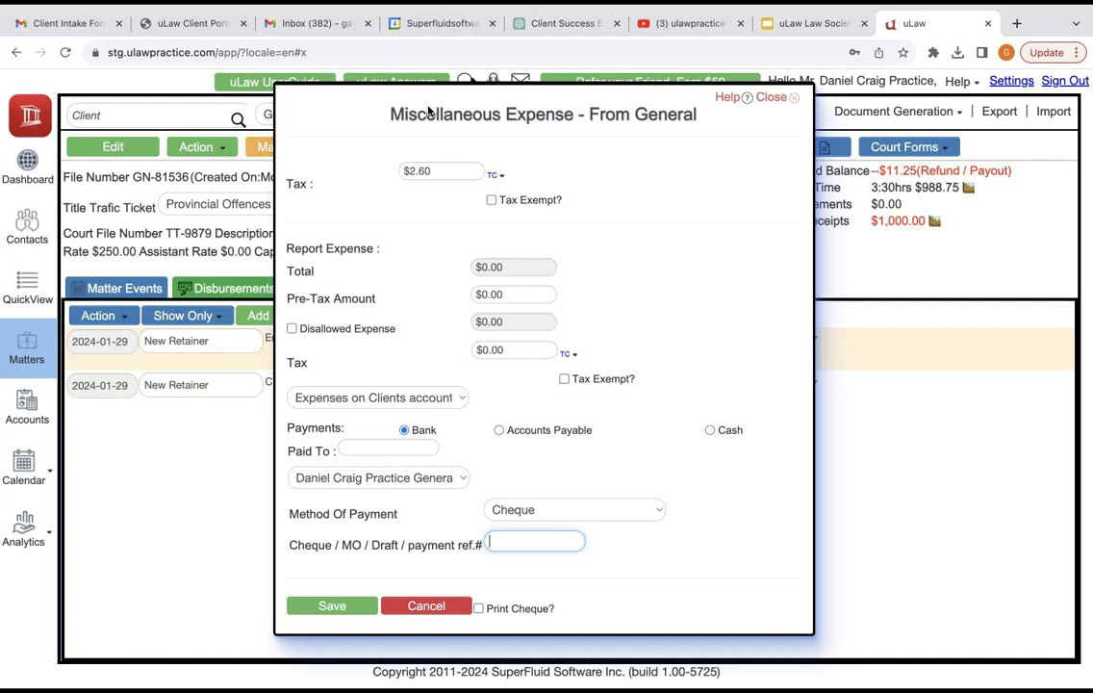
key(shift+Tab)
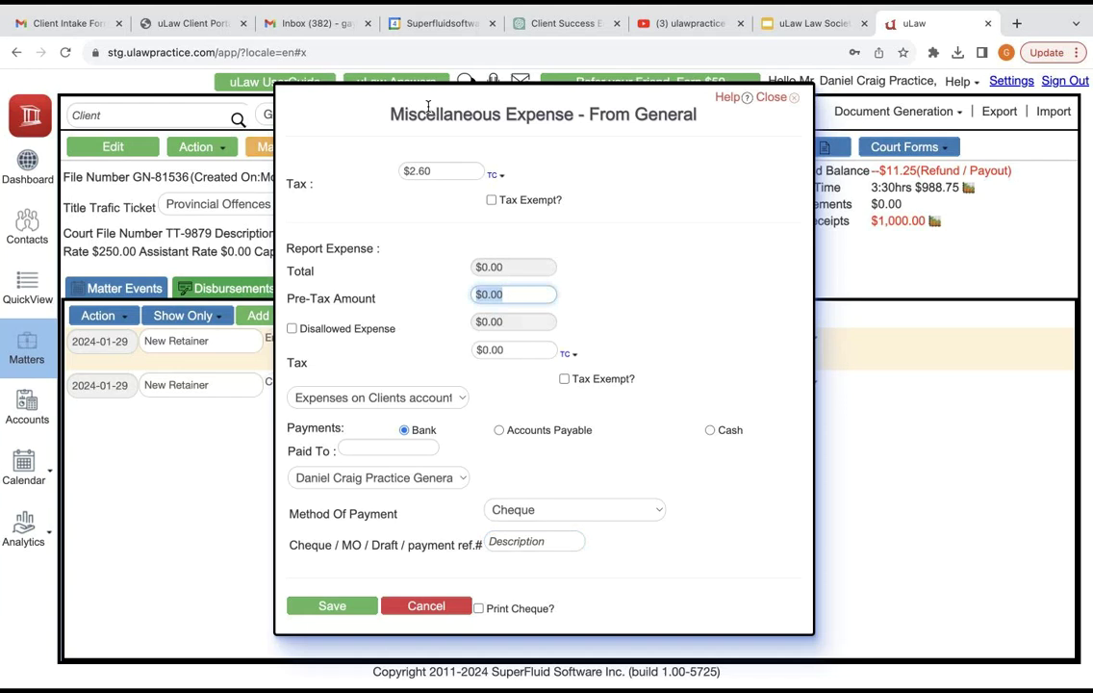
text(25)
key(BackSpace)
key(BackSpace)
text(2)
key(BackSpace)
text(20)
key(Tab)
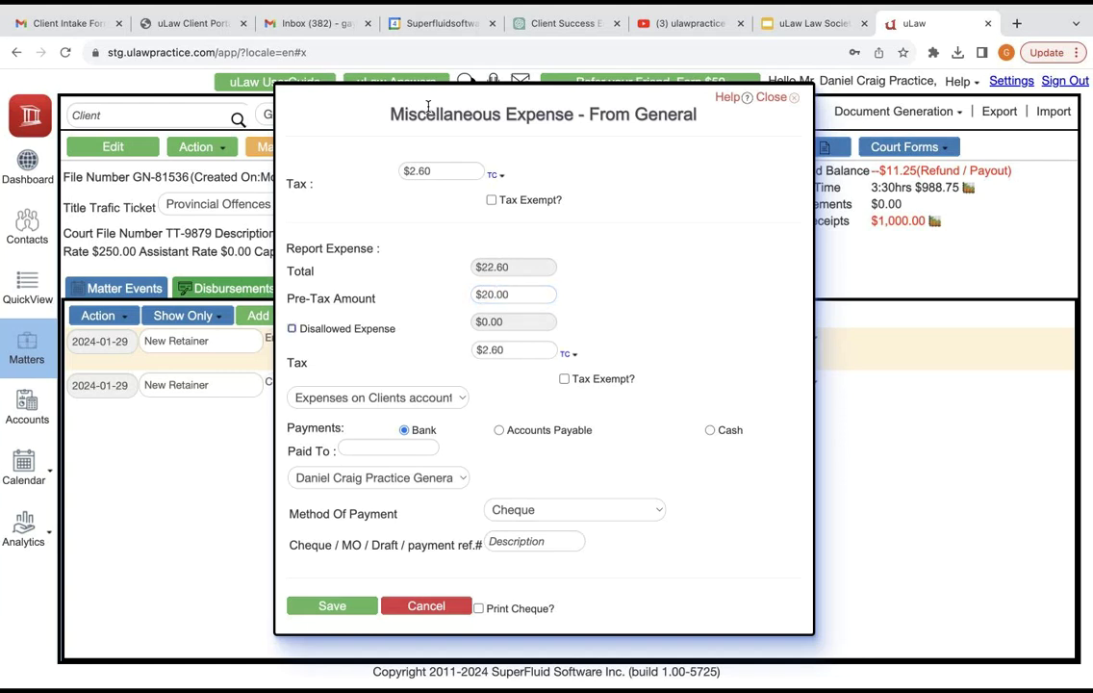
key(Tab)
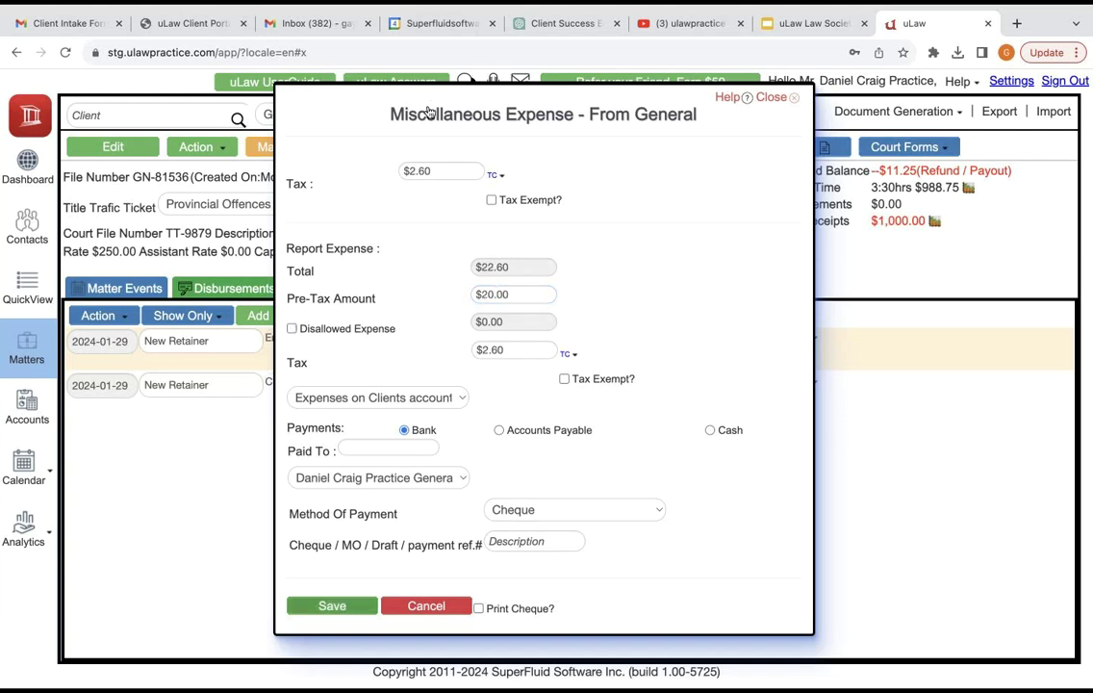
key(Return)
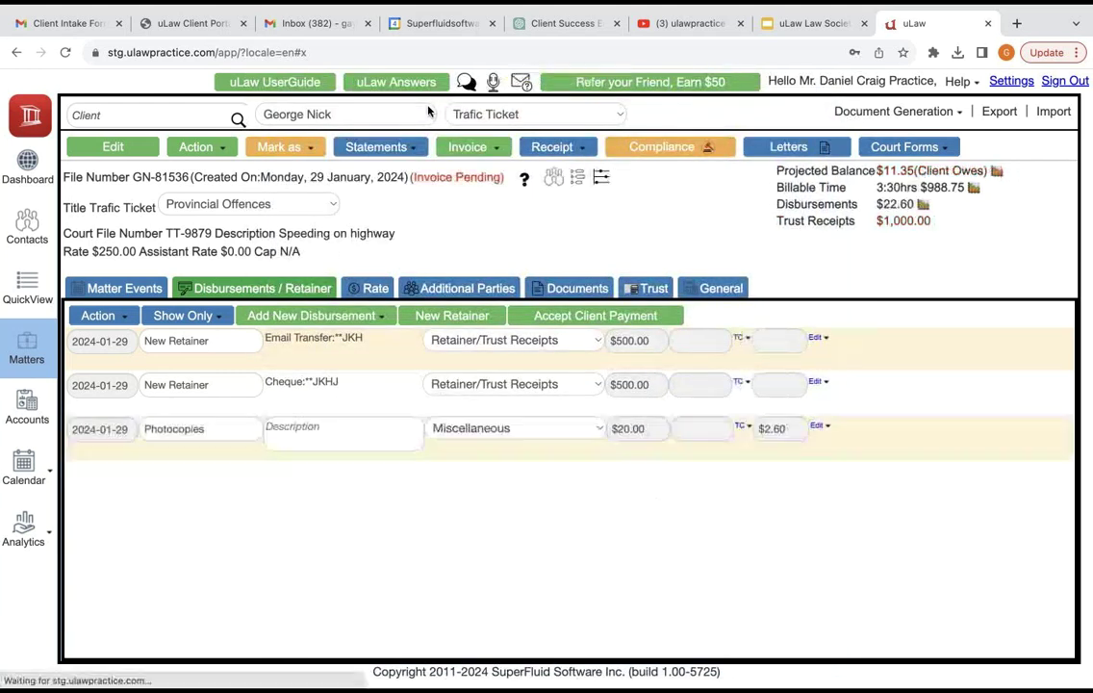
Step: Start a new general miscellaneous expense, initially naming the item Bank Fee
key(Return)
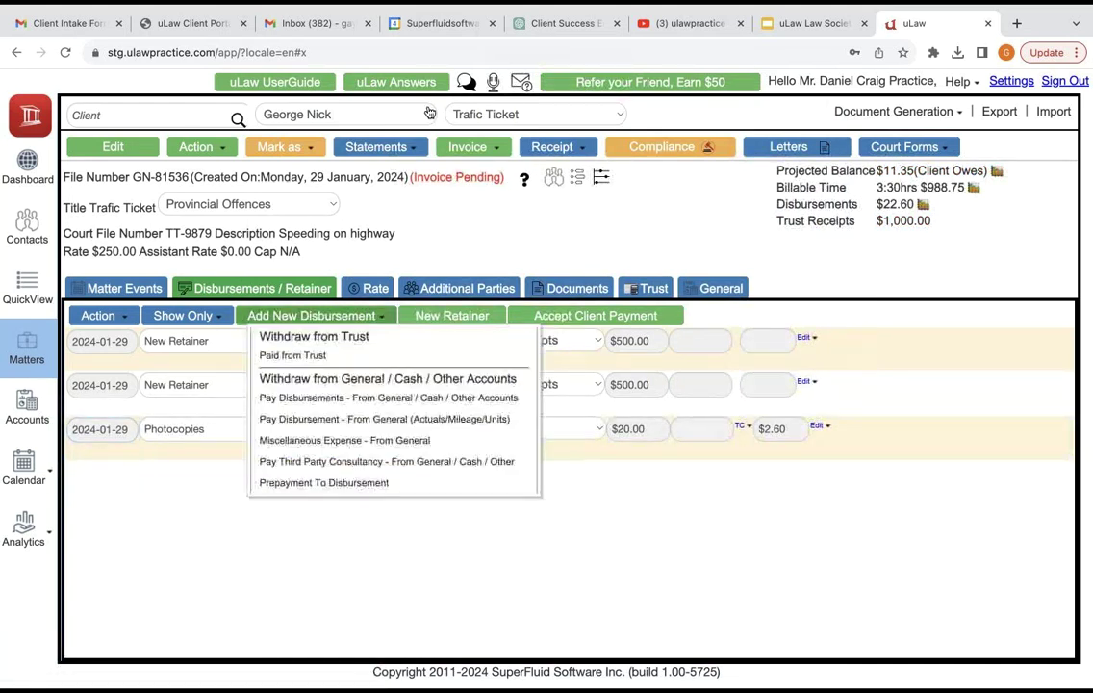
key(Down)
key(Down)
key(Return)
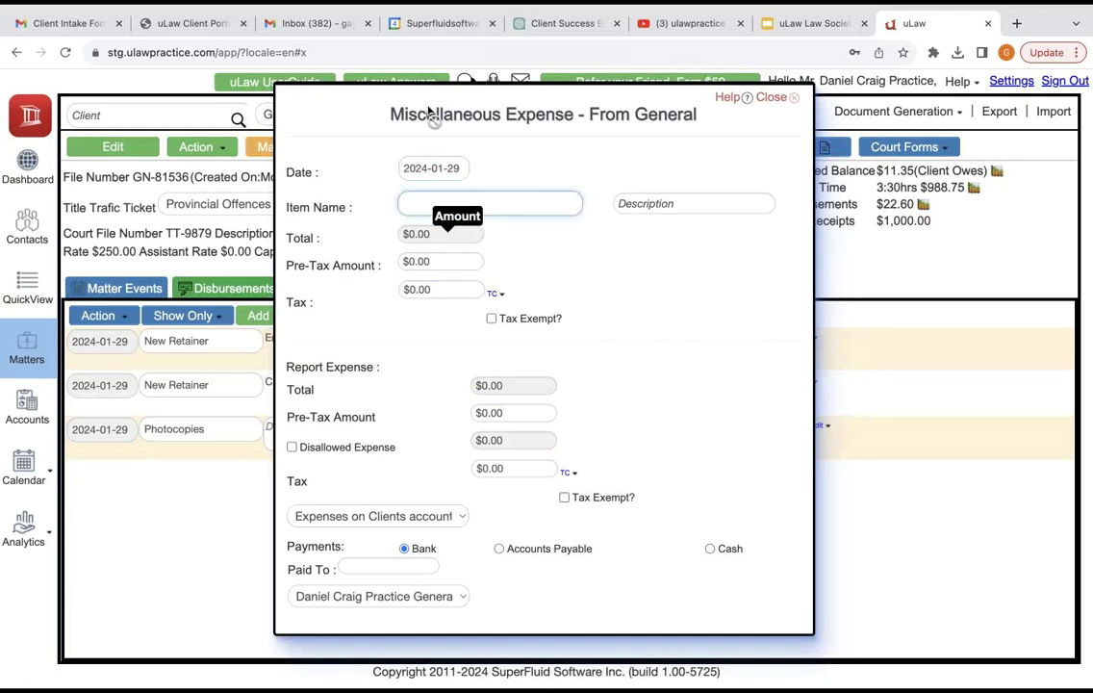
text(p)
key(BackSpace)
text(stat)
key(BackSpace)
key(BackSpace)
key(BackSpace)
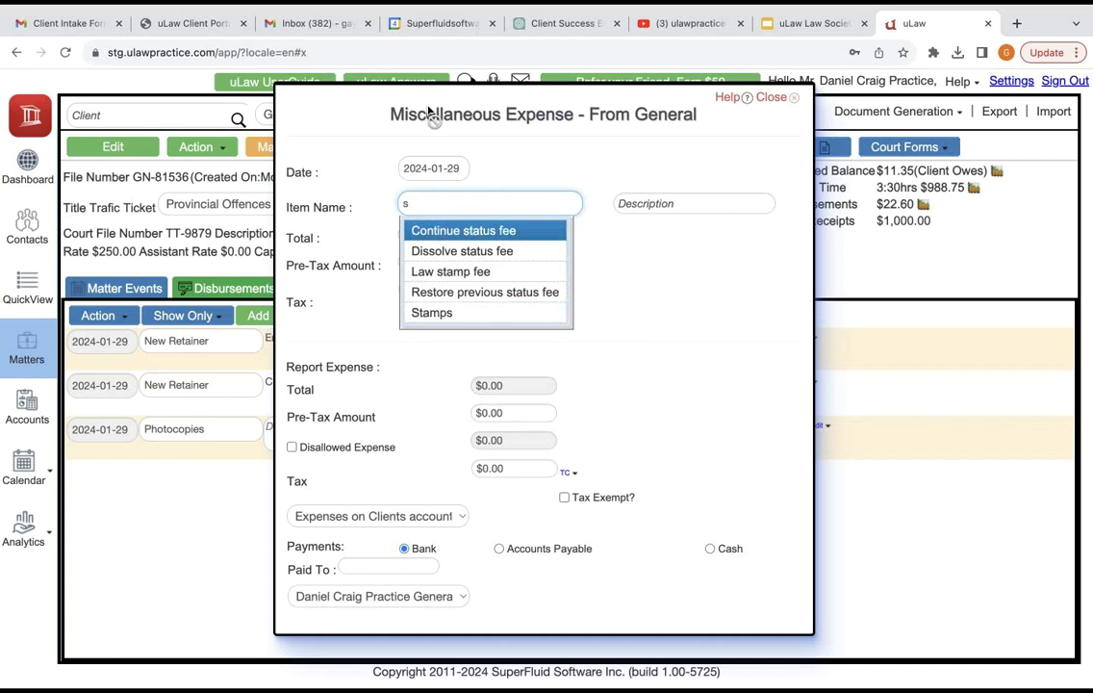
key(BackSpace)
text(Bank)
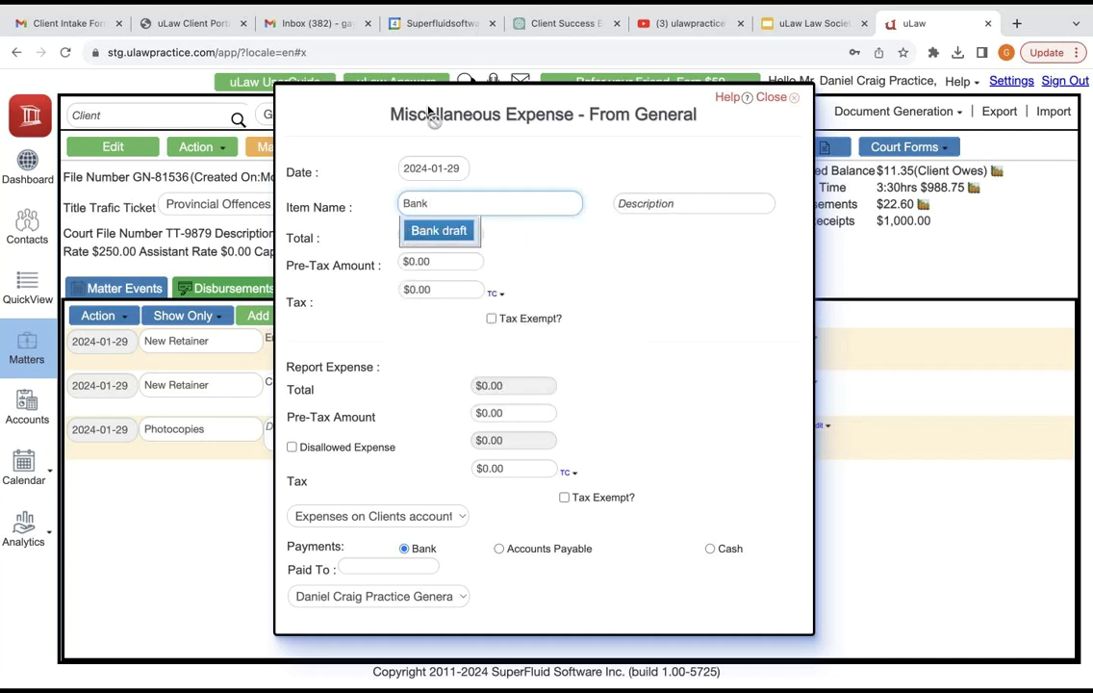
text( Fee)
key(Tab)
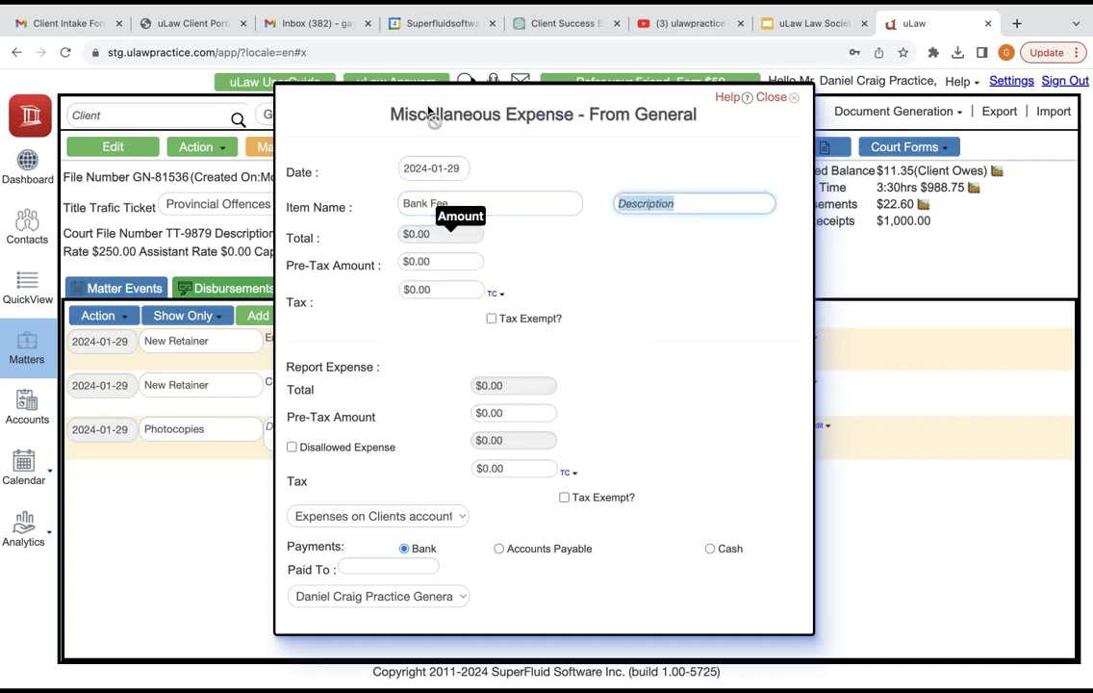
key(Tab)
Step: Give the expense a $20.00 pre-tax amount and mark it tax exempt
text(20)
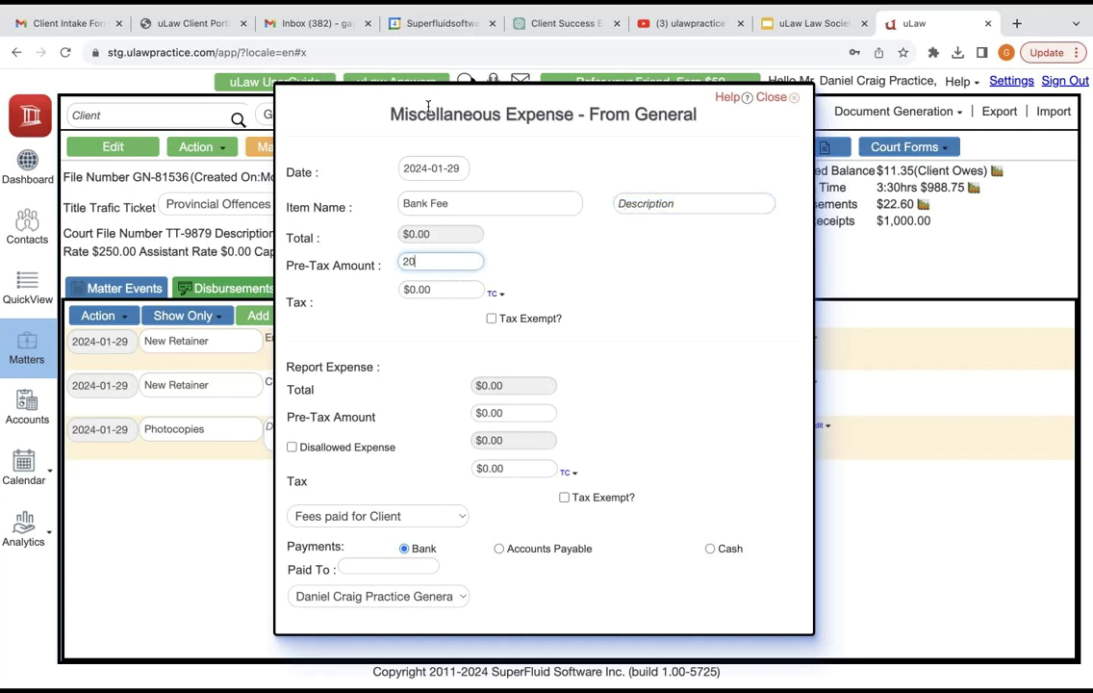
key(Tab)
key(Tab)
key(Tab)
key(space)
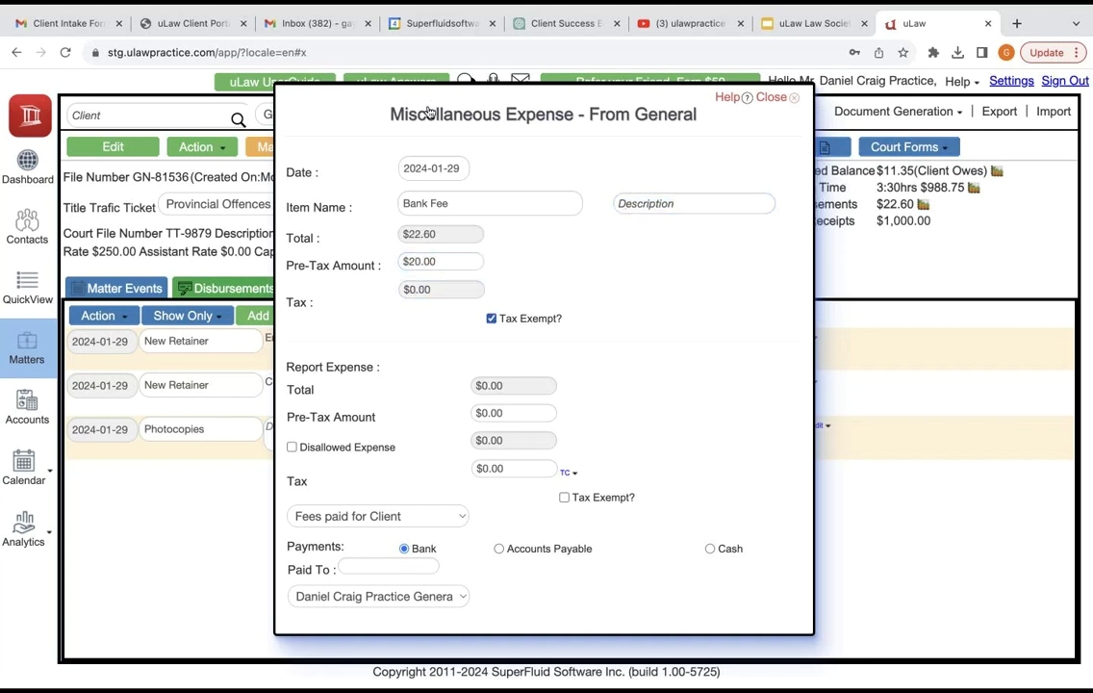
key(shift+Down)
key(shift+Down)
key(shift+Down)
key(shift+Down)
key(shift+Down)
key(shift+Down)
key(shift+Down)
key(shift+Down)
key(shift+Down)
key(shift+Down)
key(shift+Down)
key(shift+Down)
key(shift+Up)
key(shift+Up)
key(shift+Up)
key(shift+Up)
key(shift+Up)
key(shift+Up)
key(shift+Up)
key(shift+Up)
key(shift+Up)
key(shift+Up)
key(shift+Up)
key(shift+Up)
key(shift+Up)
key(shift+Up)
key(shift+Up)
key(shift+Up)
key(shift+Up)
key(shift+Up)
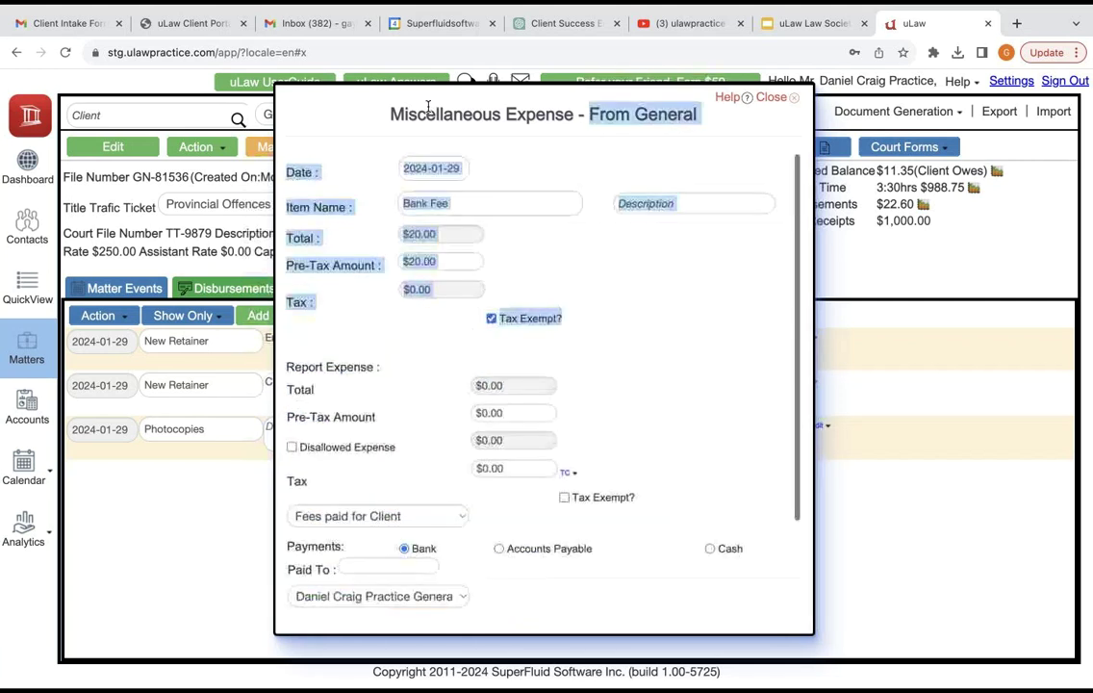
click(429, 111)
Step: Rename the item to Admin Fee and save the disbursement
key(Tab)
text(Admin Fee)
key(Tab)
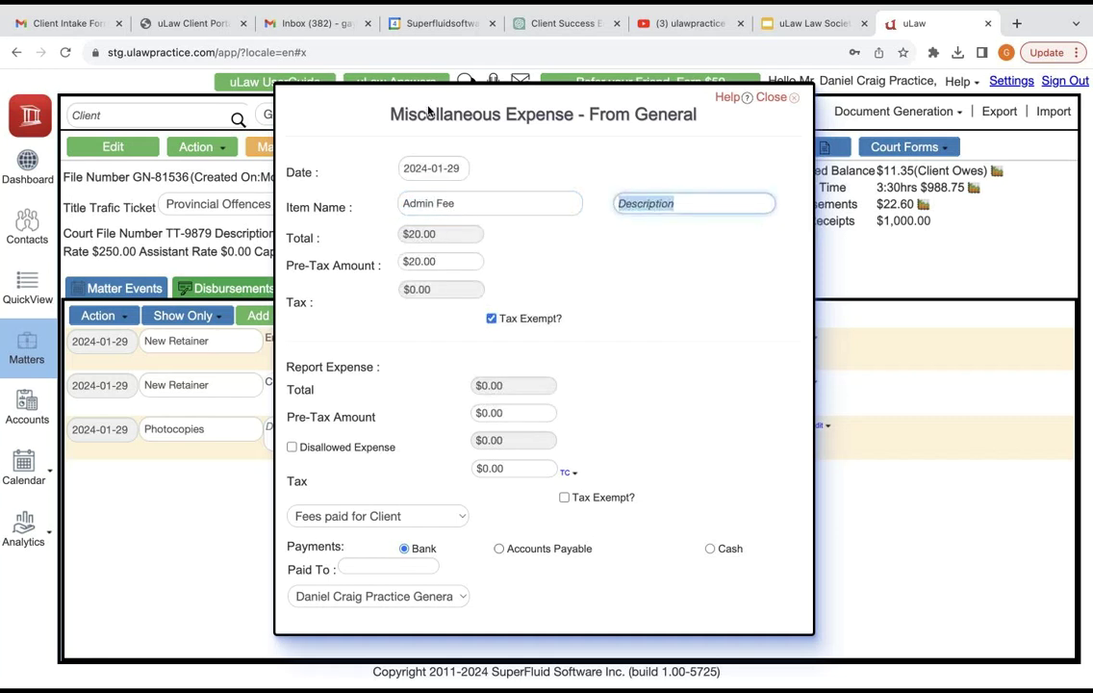
key(shift+Down)
key(shift+Down)
key(shift+Down)
key(shift+Down)
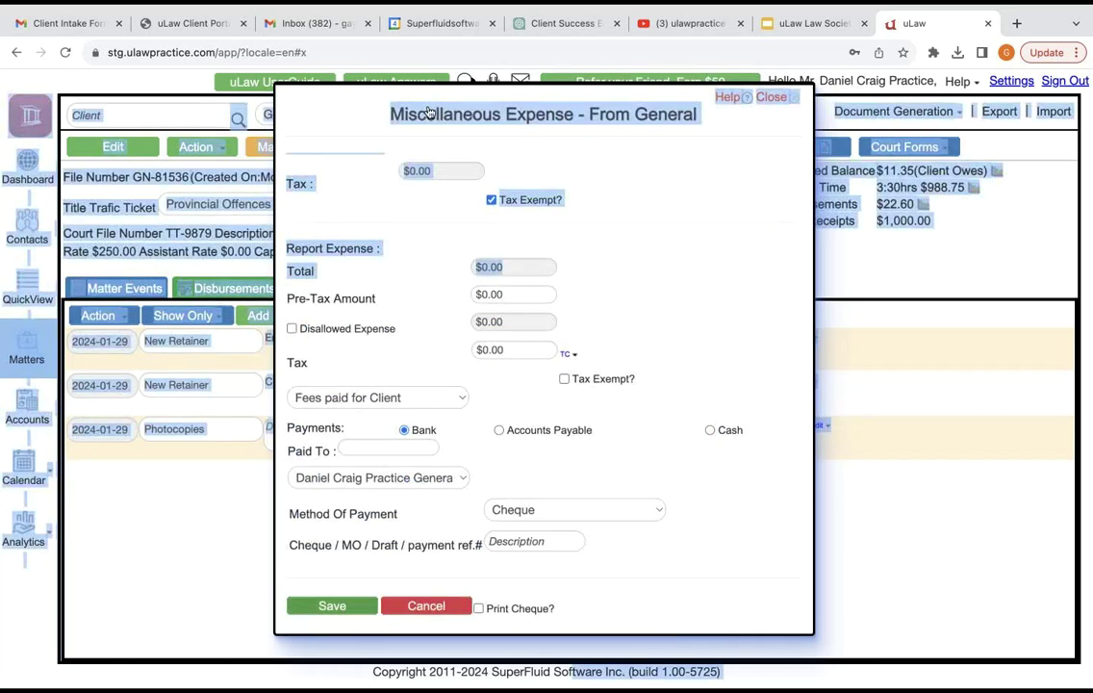
key(Escape)
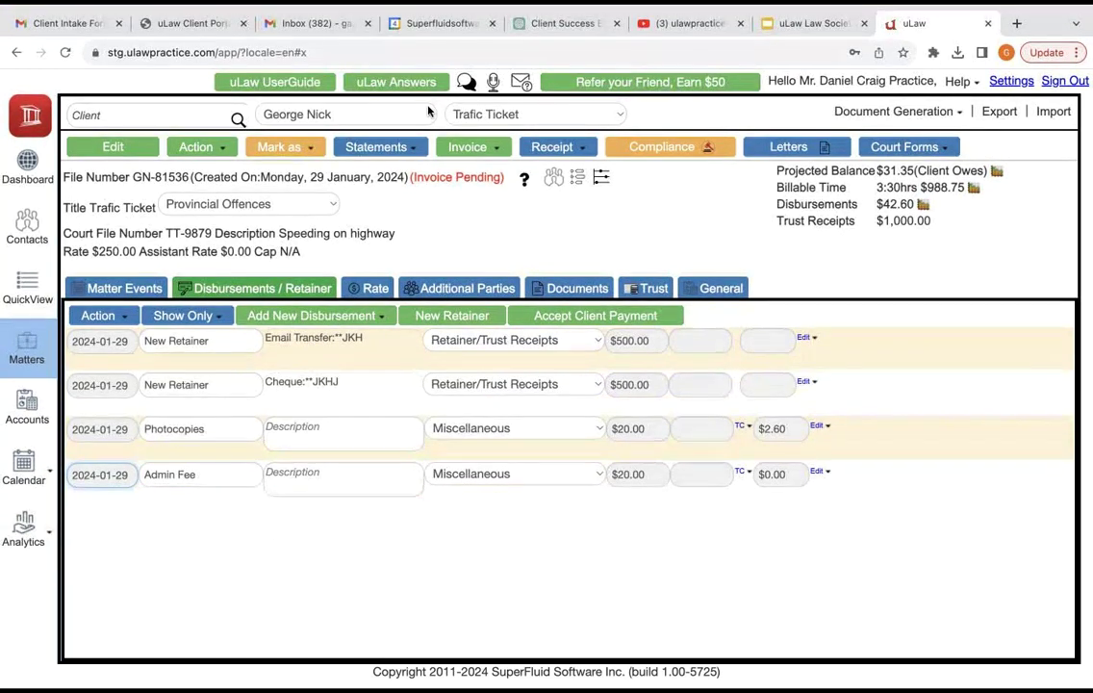
Step: Complete the Traffic Ticket invoice with Skip Preview ticked and download the resulting PDF
click(471, 146)
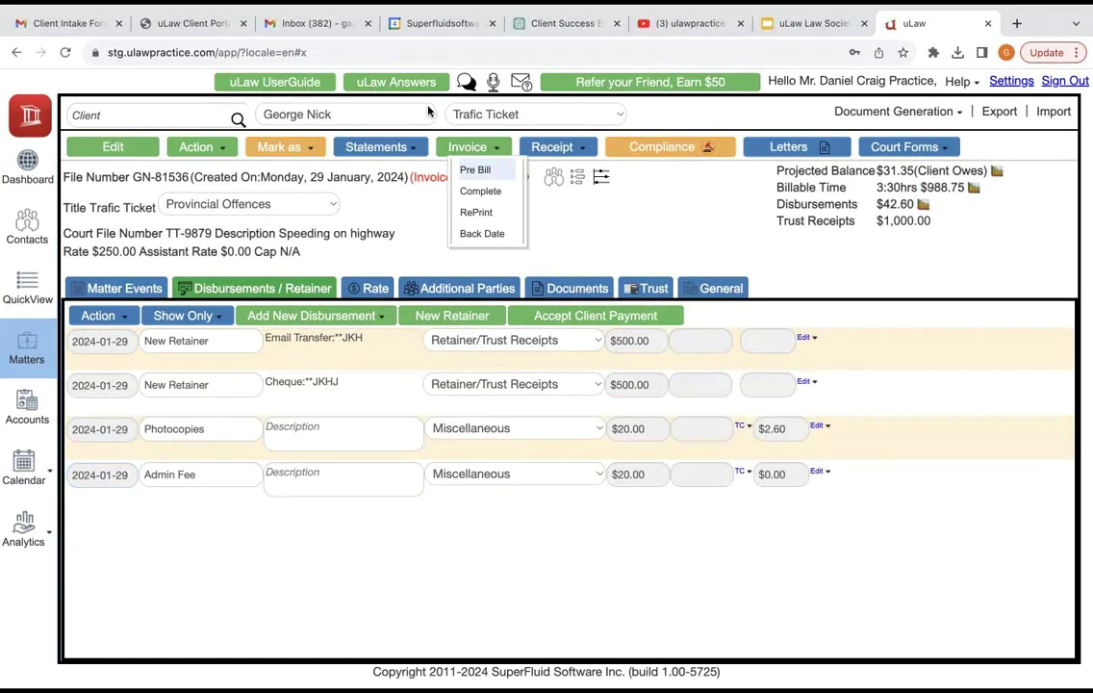
key(Down)
key(Return)
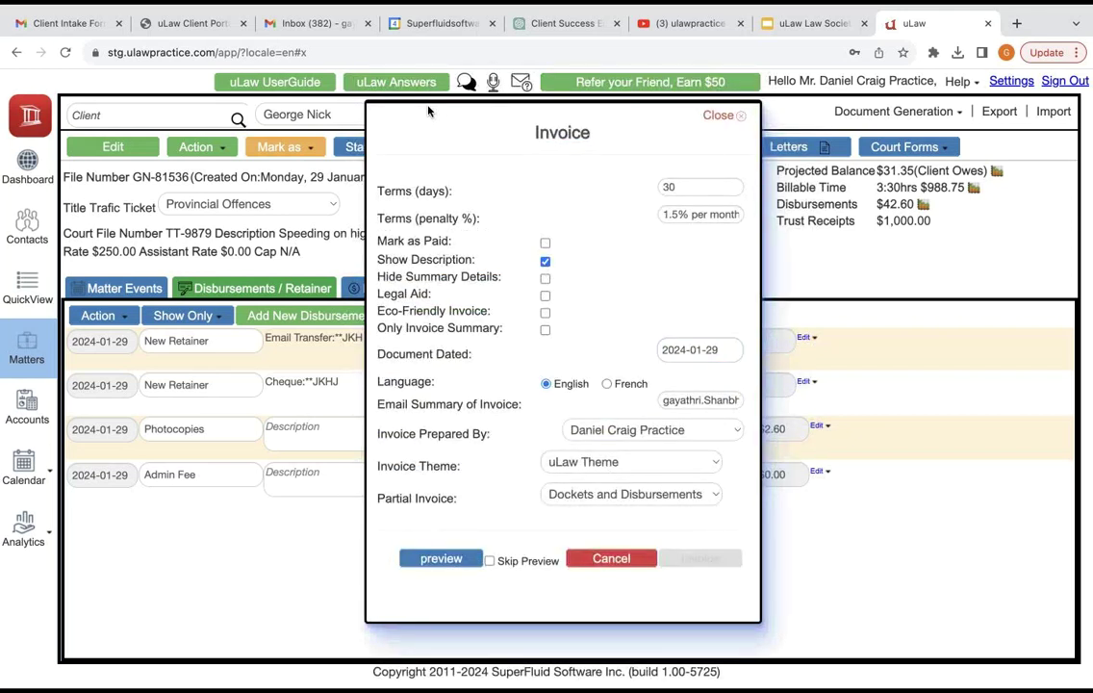
key(space)
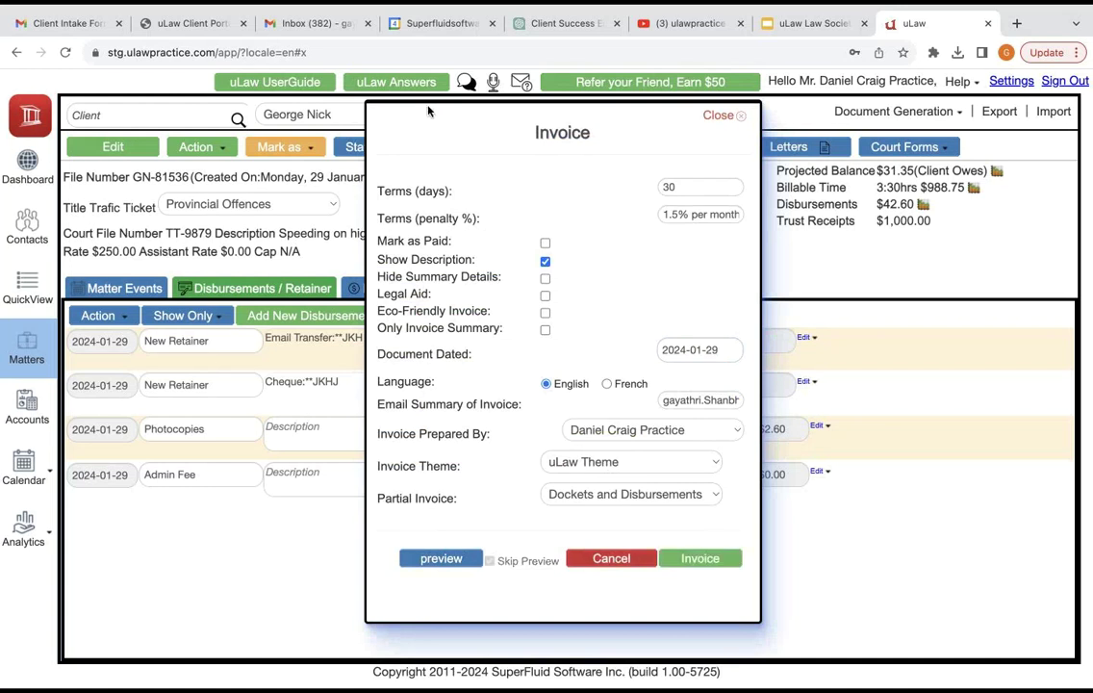
key(Tab)
key(Return)
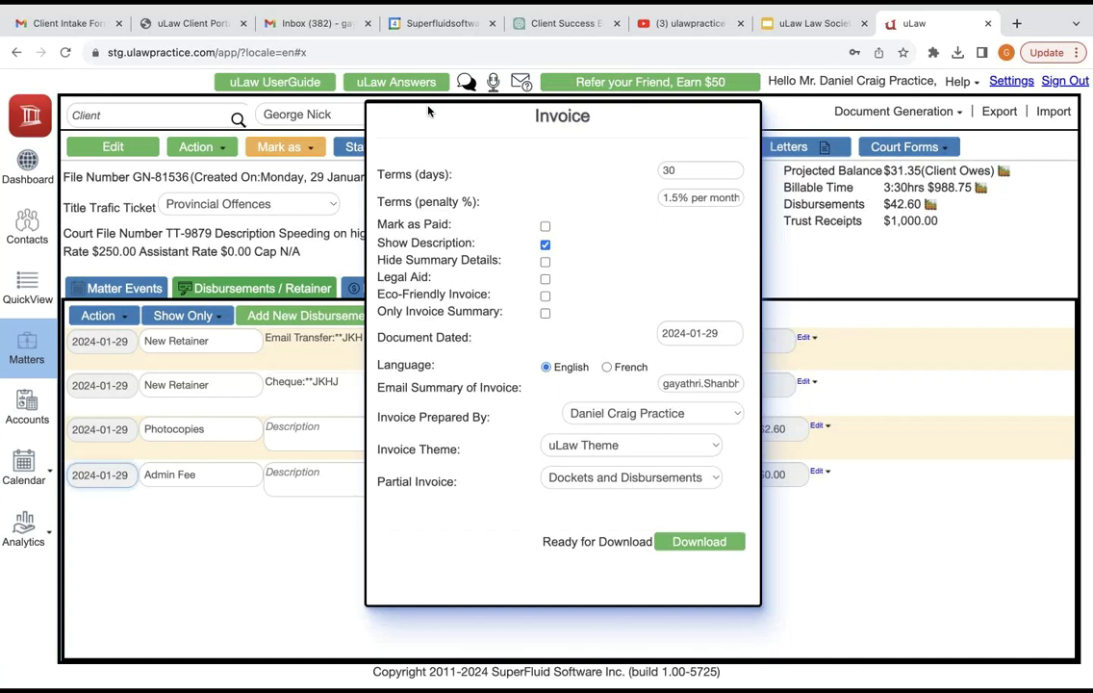
key(Return)
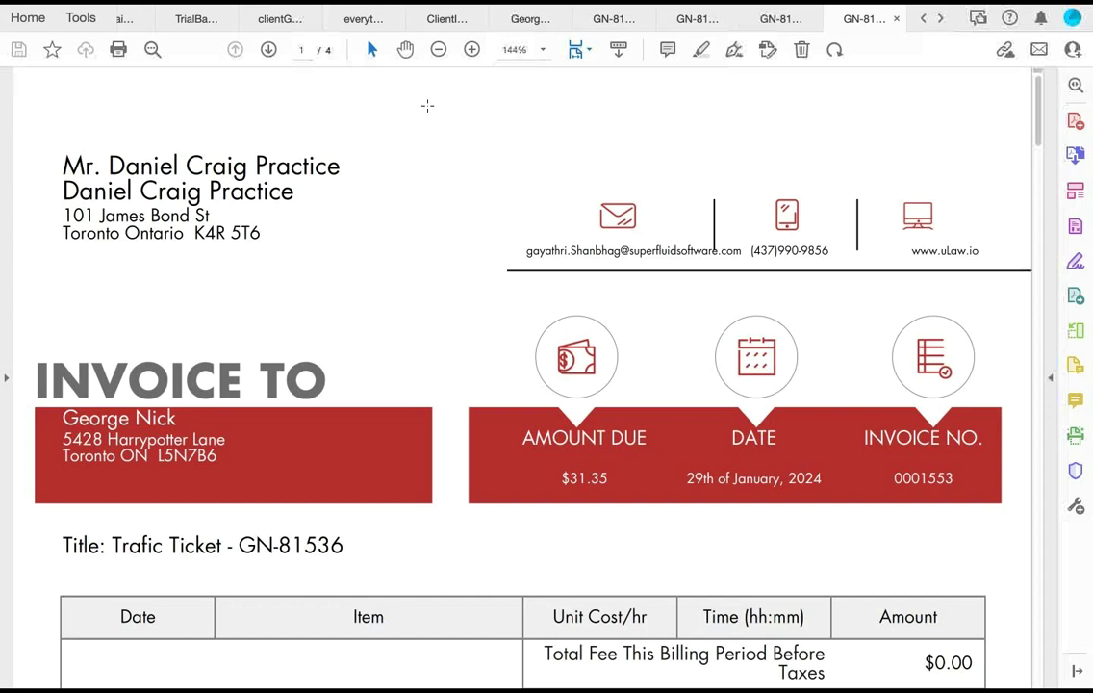
Step: Zoom out and check the Disbursements table: Photocopies $22.60, Admin Fee $20.00, total $42.60
key(ctrl+minus)
key(ctrl+minus)
key(ctrl+minus)
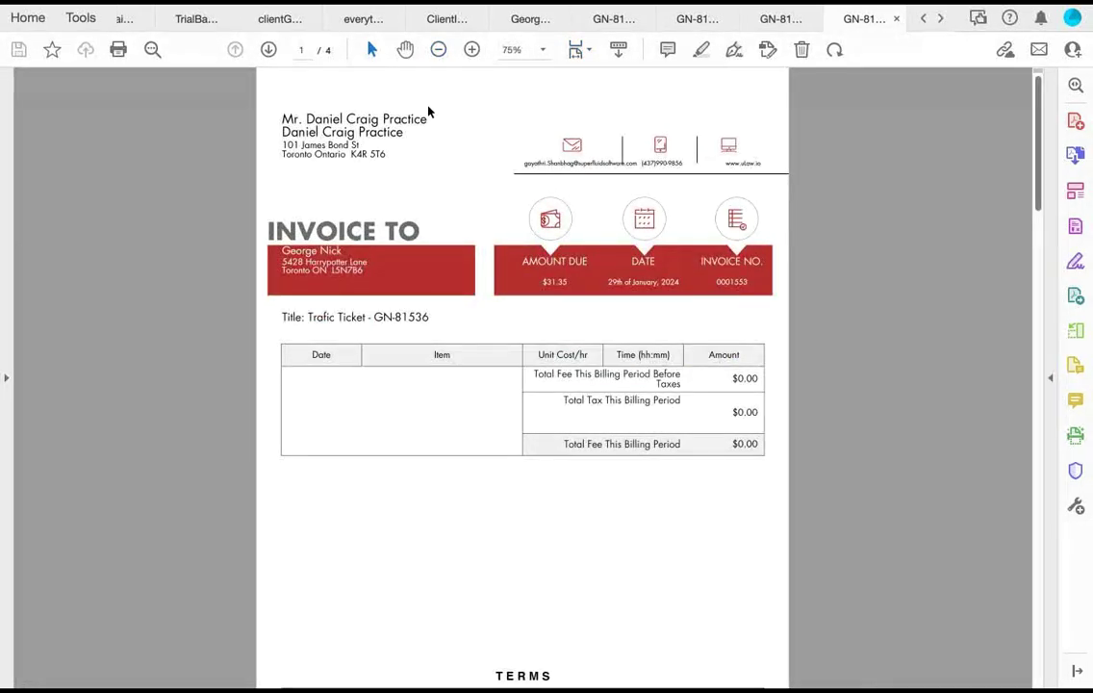
scroll(429, 112, down, 10)
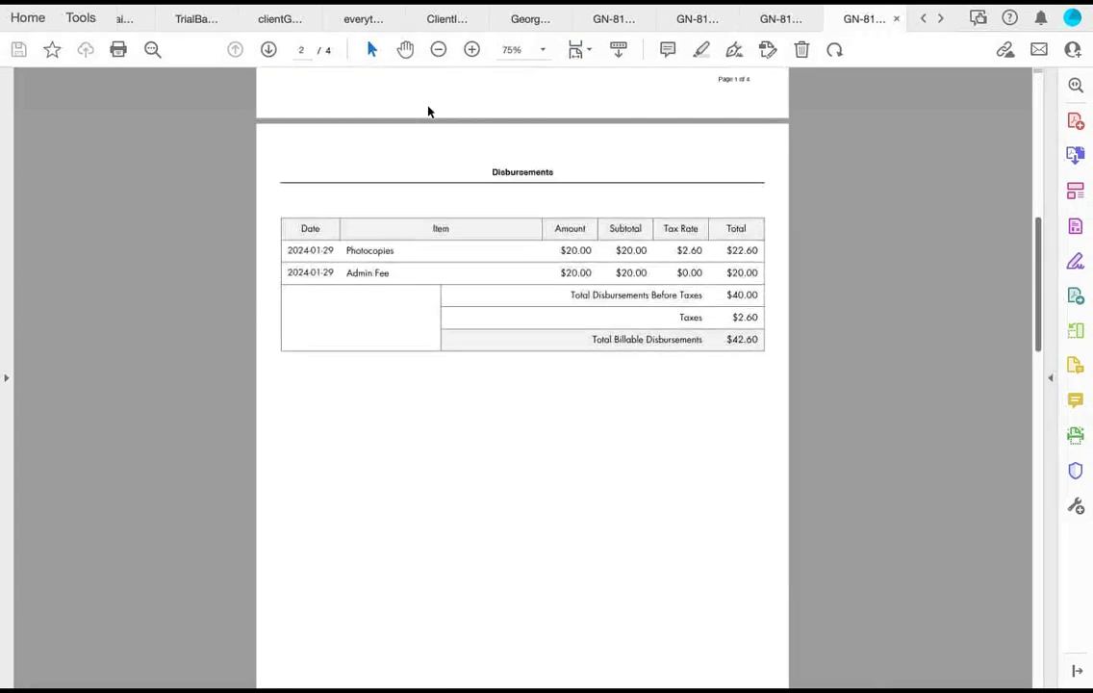
scroll(429, 112, down, 4)
scroll(429, 112, up, 3)
scroll(429, 112, down, 1)
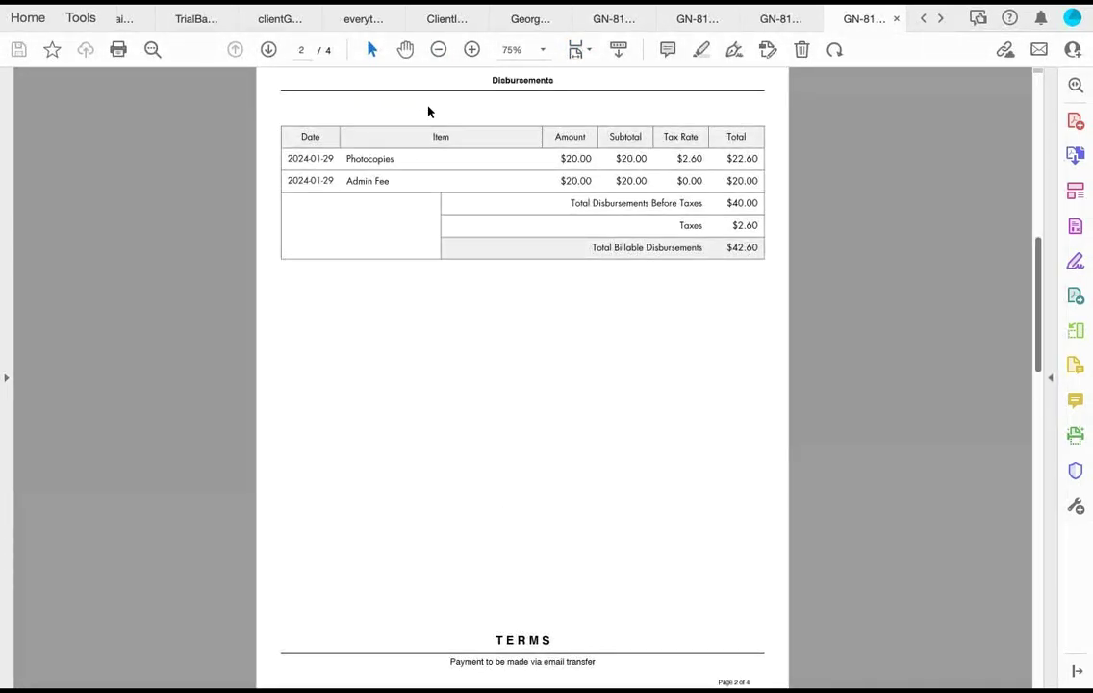
scroll(429, 111, down, 3)
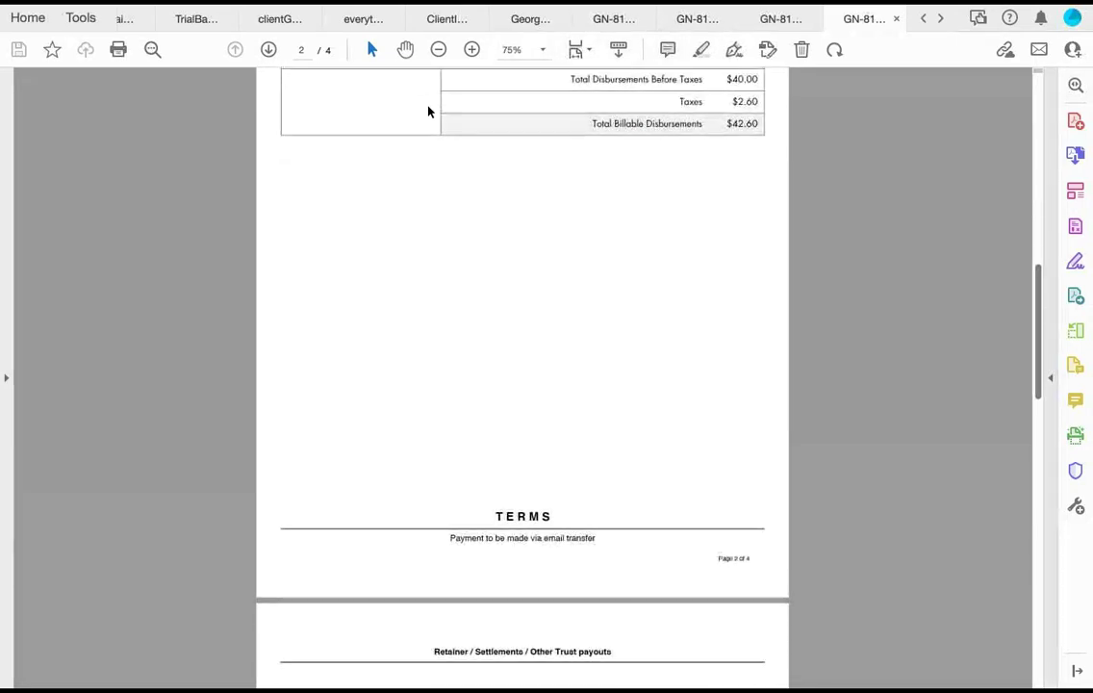
scroll(429, 112, up, 2)
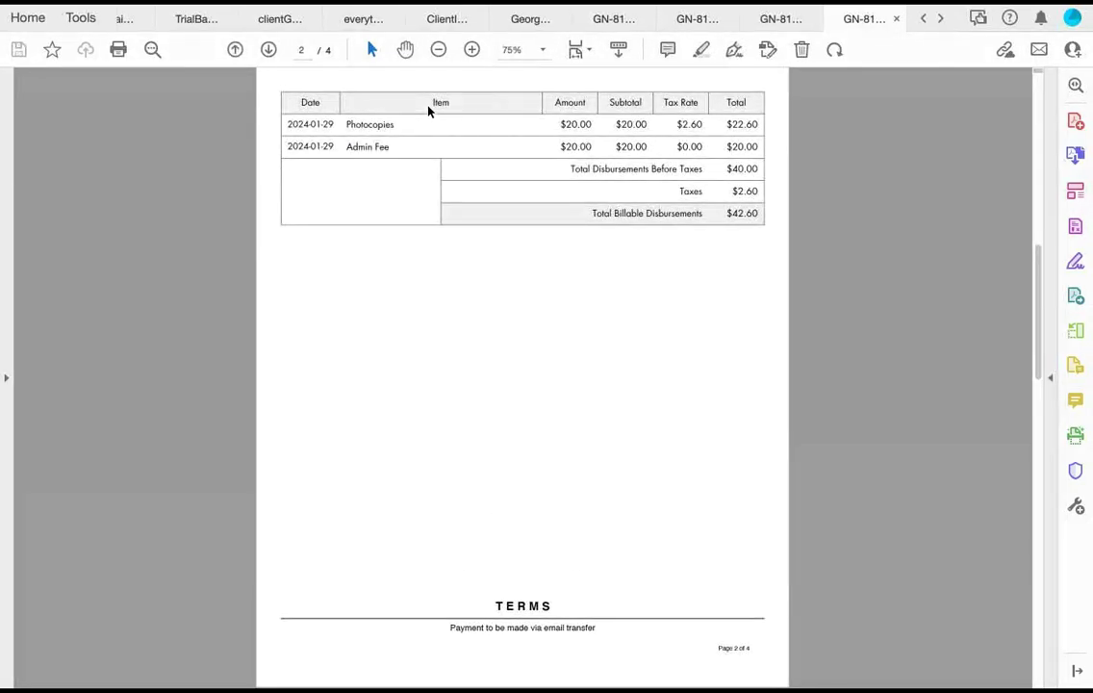
key(super+Tab)
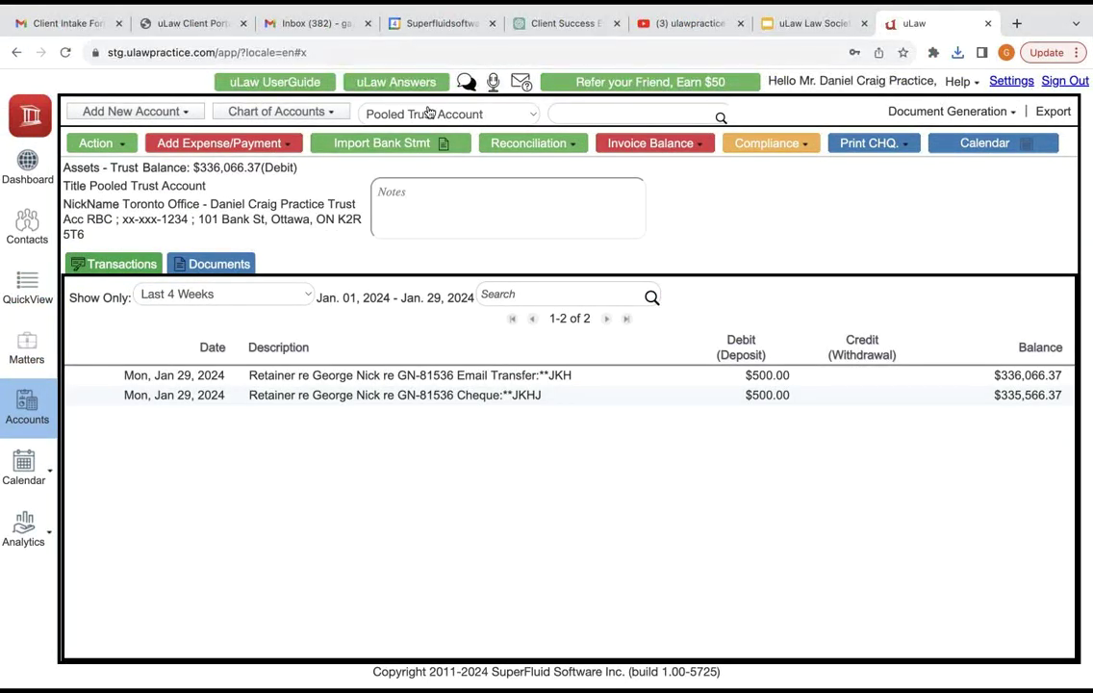
Step: Switch the account selector to the practice's General Acc
click(429, 113)
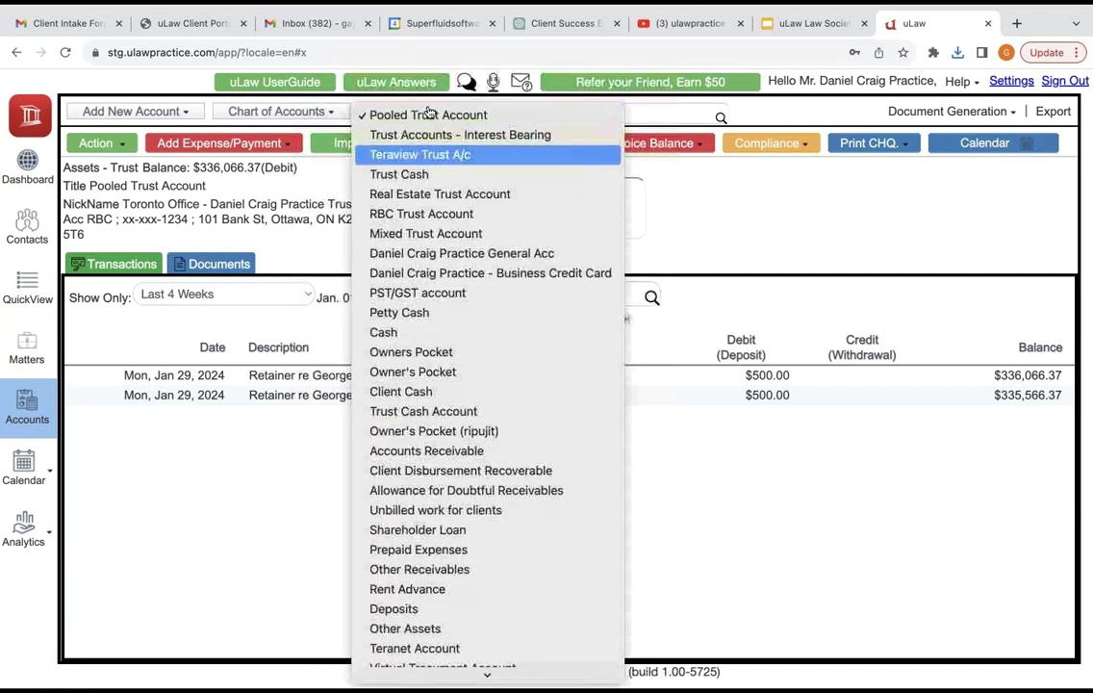
key(Down)
key(Down)
key(Down)
key(Down)
key(Down)
key(Down)
key(Down)
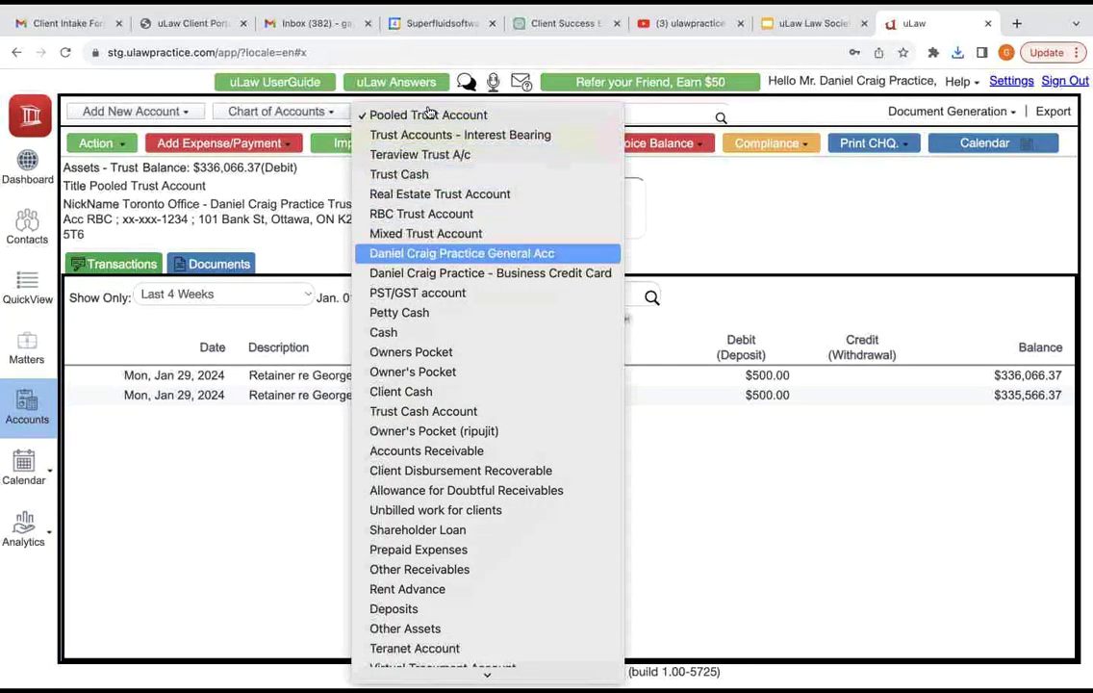
key(Return)
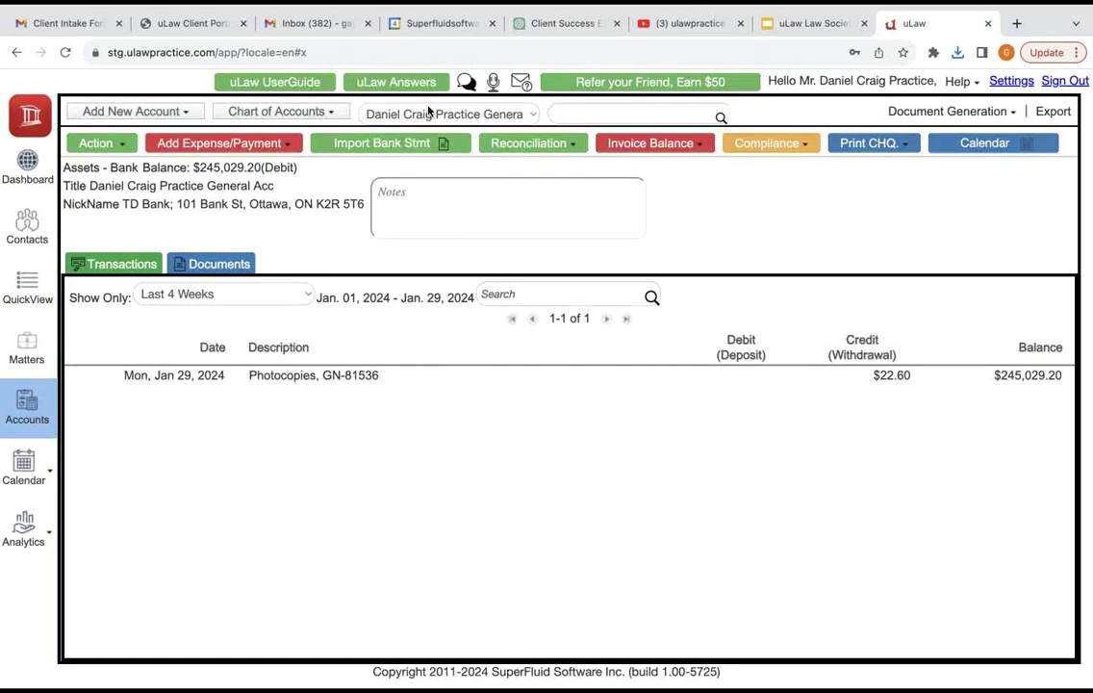
Step: Download the Monthly General Disbursement journal PDF for the Today range
key(Return)
key(Return)
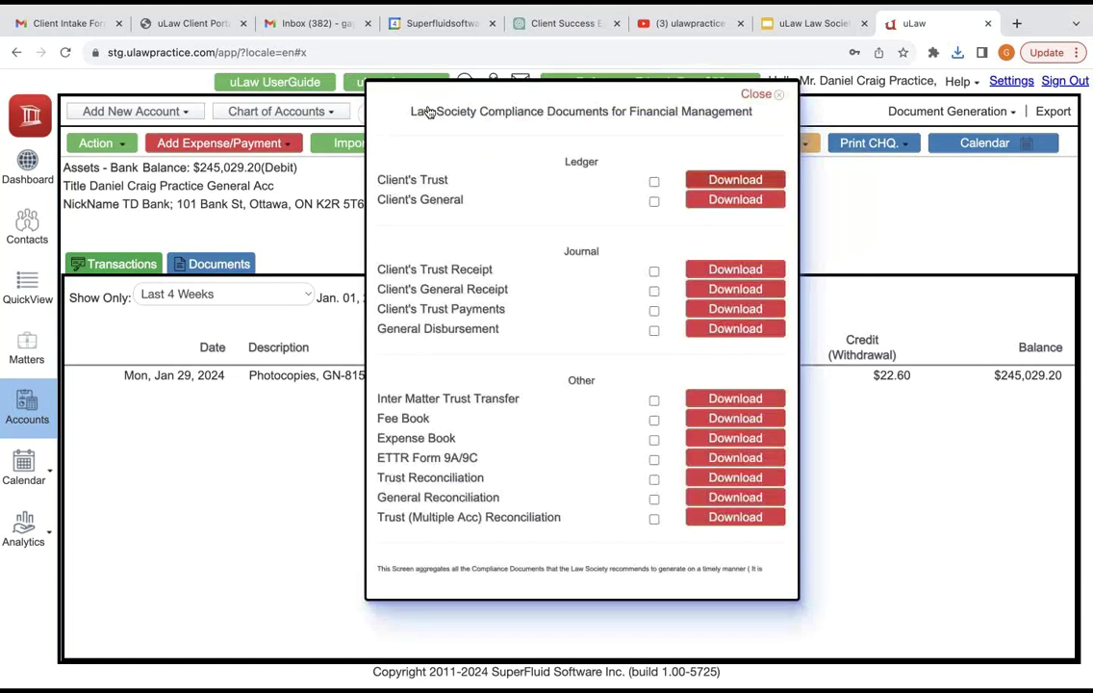
key(Return)
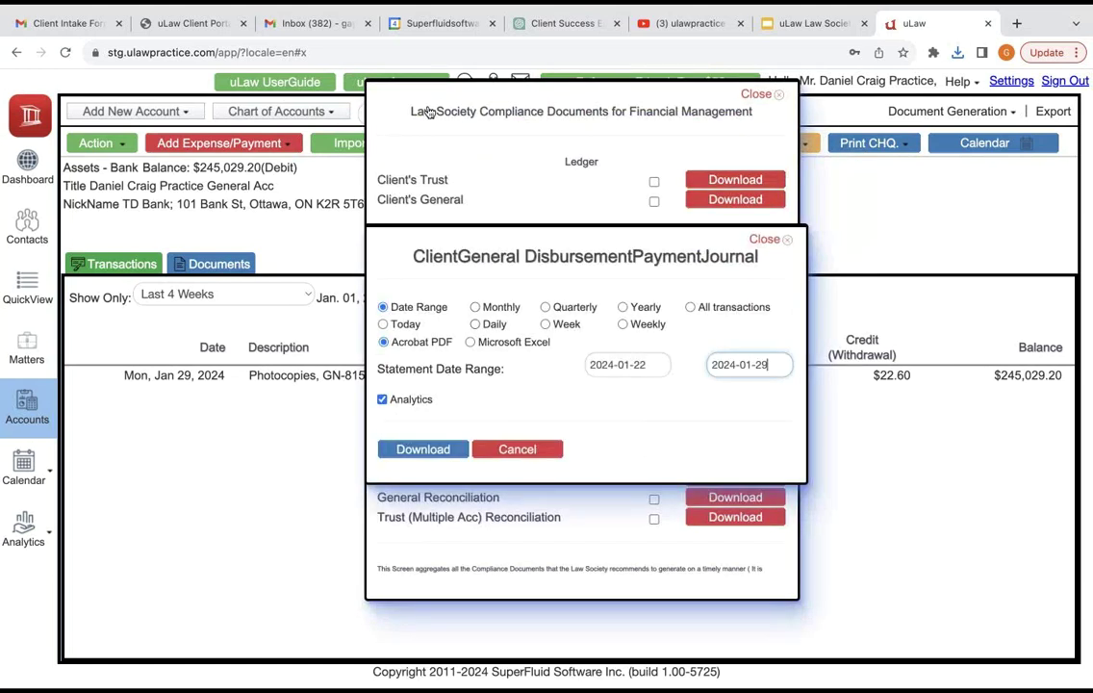
key(shift+Tab)
key(shift+Tab)
key(Down)
key(Return)
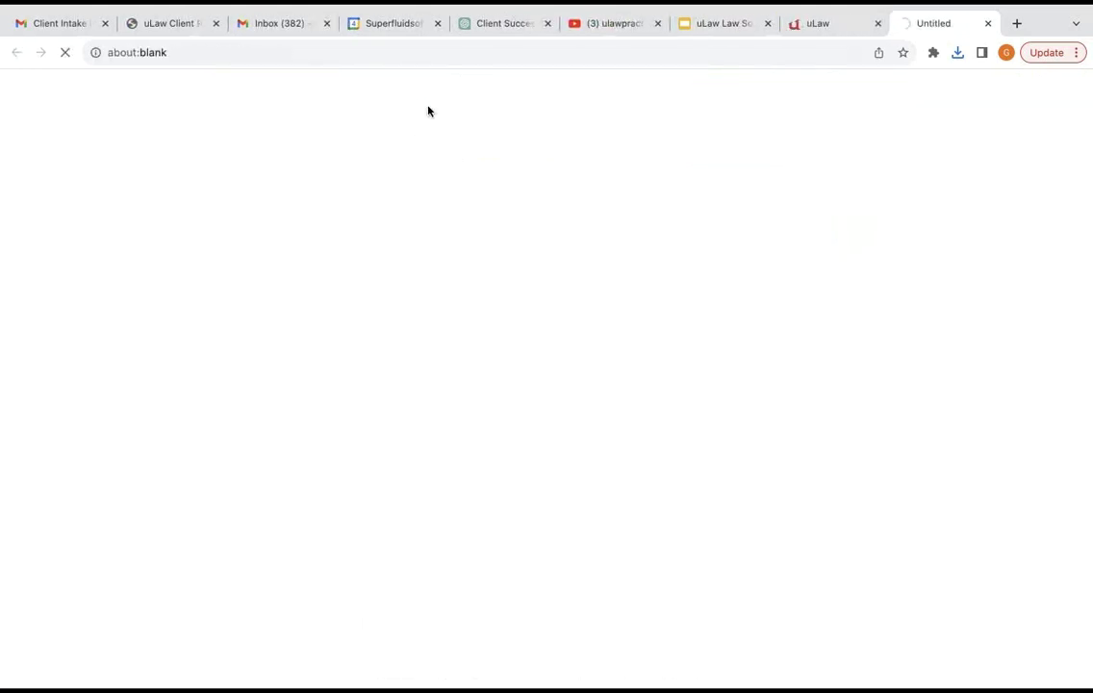